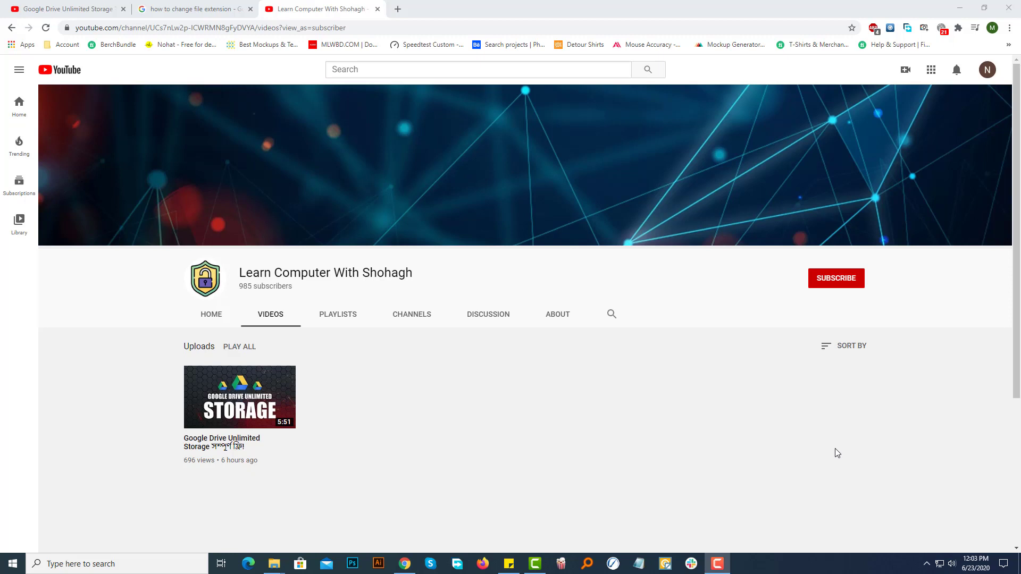
Switch to File Explorer and show the New folder window containing the Untitled-1 files.
{"action": "mouse_move", "coordinate": [282, 561]}
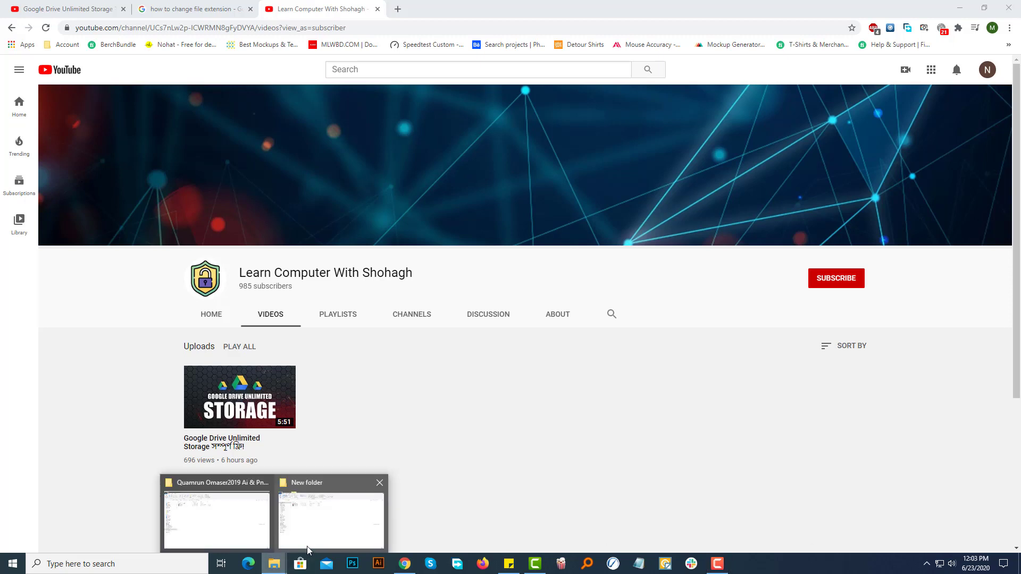
{"action": "left_click", "coordinate": [333, 527]}
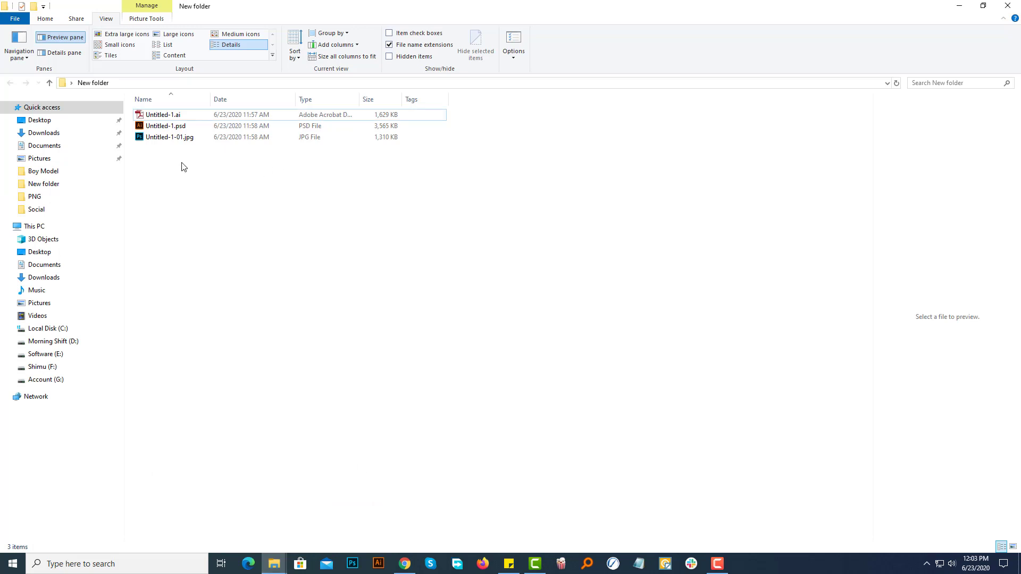
{"action": "right_click", "coordinate": [276, 203]}
{"action": "left_click", "coordinate": [302, 242]}
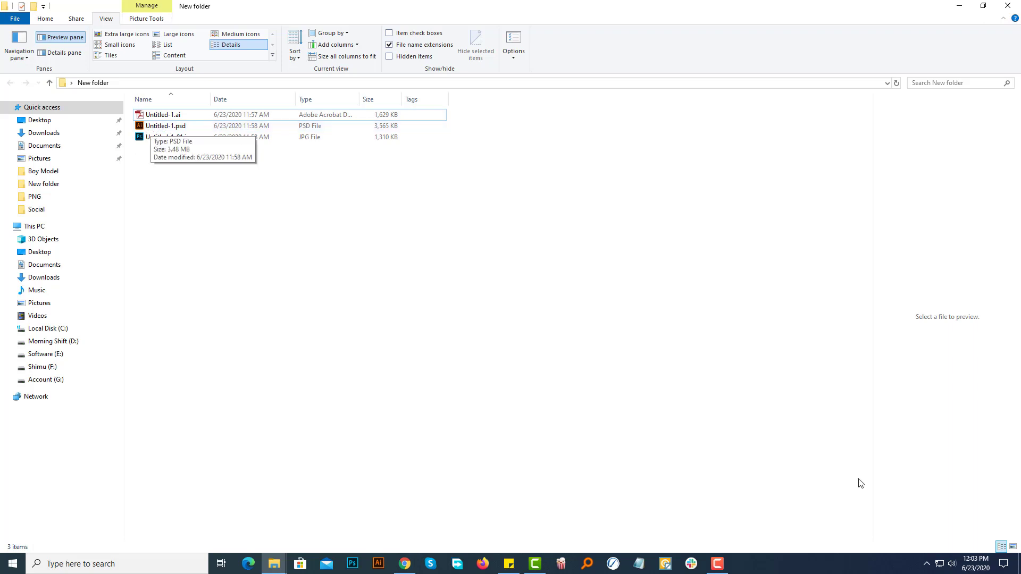
Preview Untitled-1.ai in large icons view, then preview Untitled-1-01.jpg in details view.
{"action": "left_click", "coordinate": [1013, 547]}
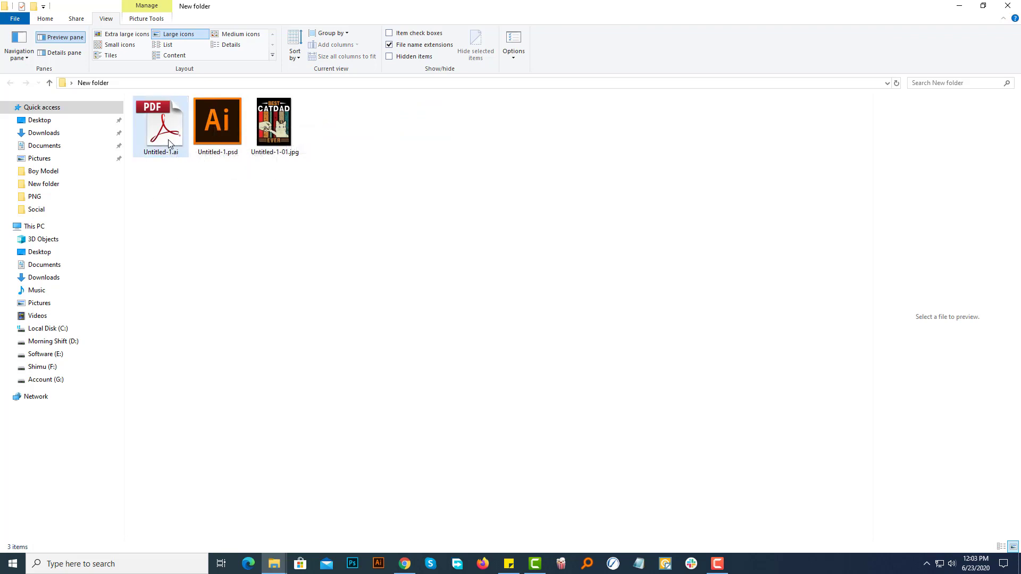
{"action": "left_click", "coordinate": [170, 153]}
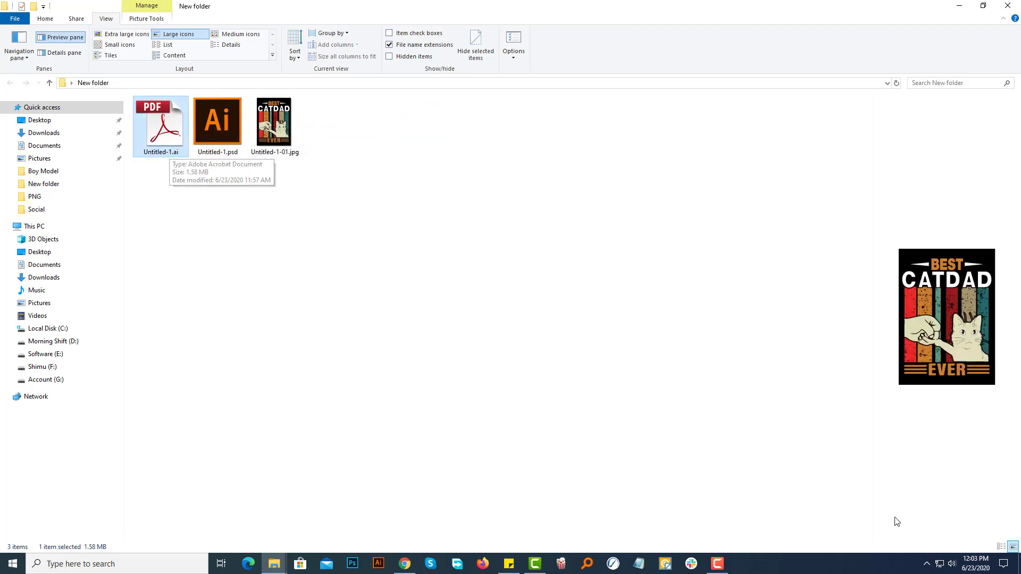
{"action": "left_click", "coordinate": [1002, 547]}
{"action": "left_click", "coordinate": [154, 140]}
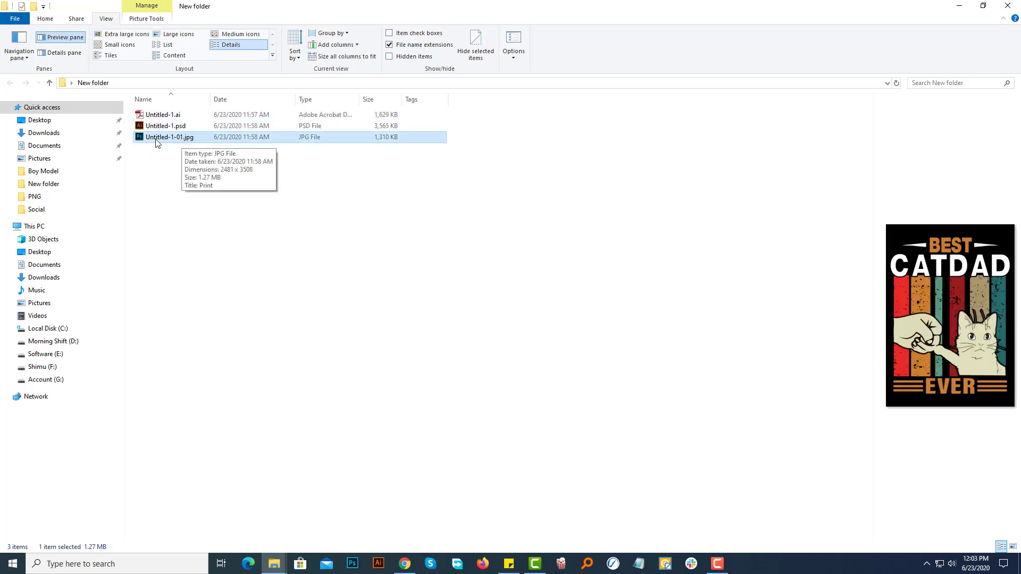
{"action": "left_click", "coordinate": [46, 19]}
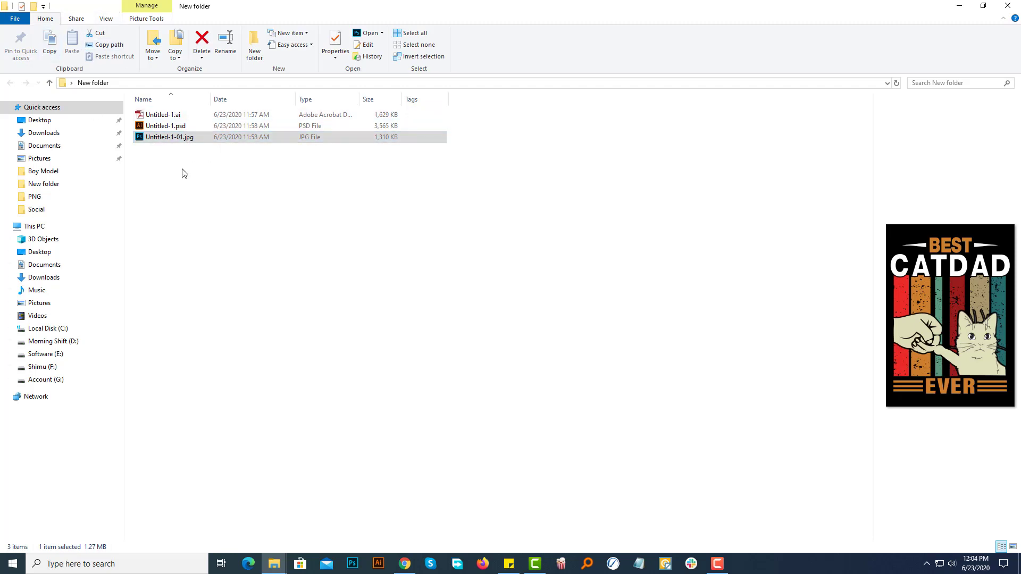
{"action": "left_click_drag", "start_coordinate": [224, 185], "coordinate": [184, 118]}
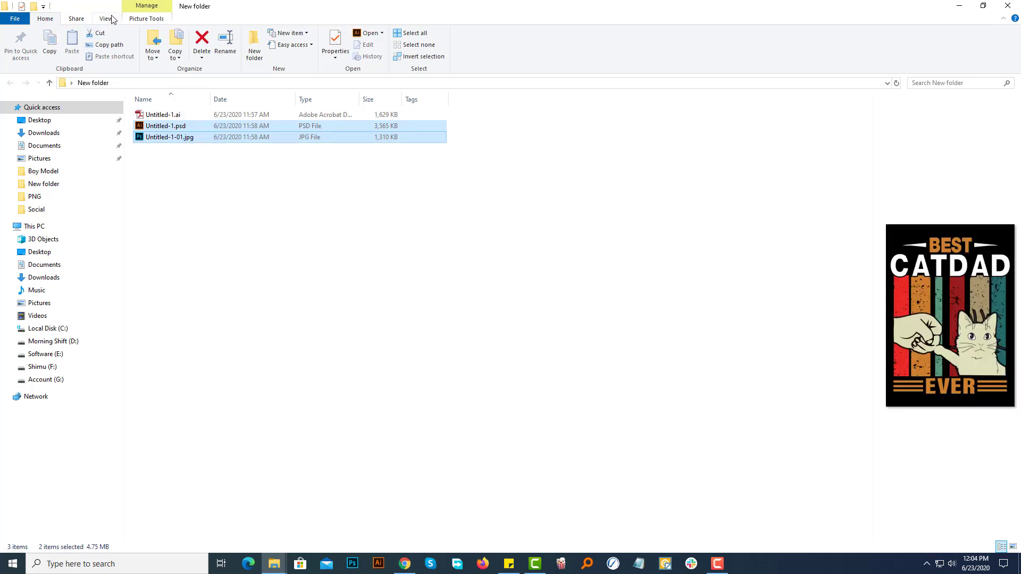
{"action": "left_click", "coordinate": [107, 19]}
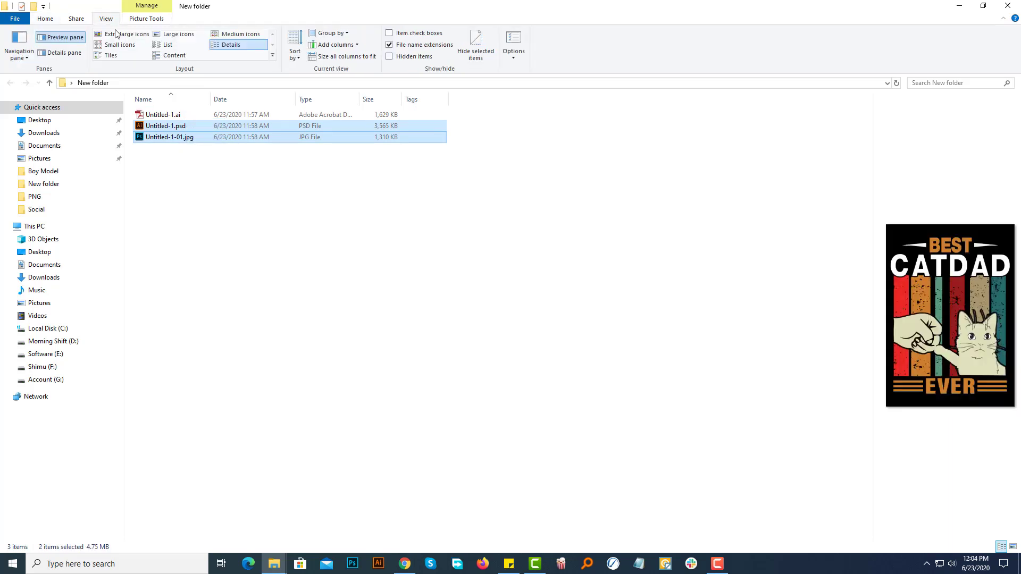
{"action": "left_click", "coordinate": [416, 45]}
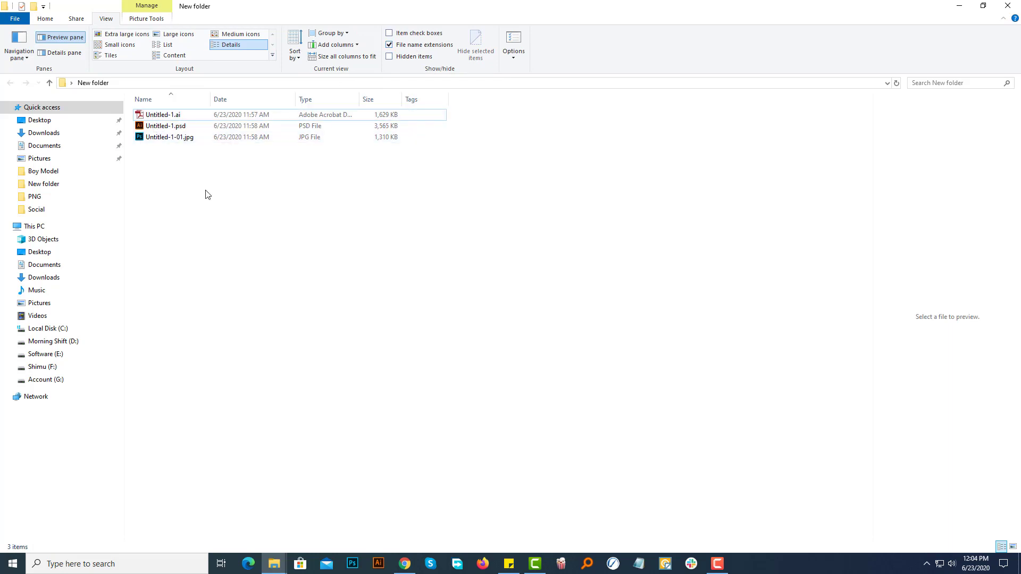
Open Untitled-1-01.jpg in its default app to check which program handles it, then close that program.
{"action": "double_click", "coordinate": [174, 138]}
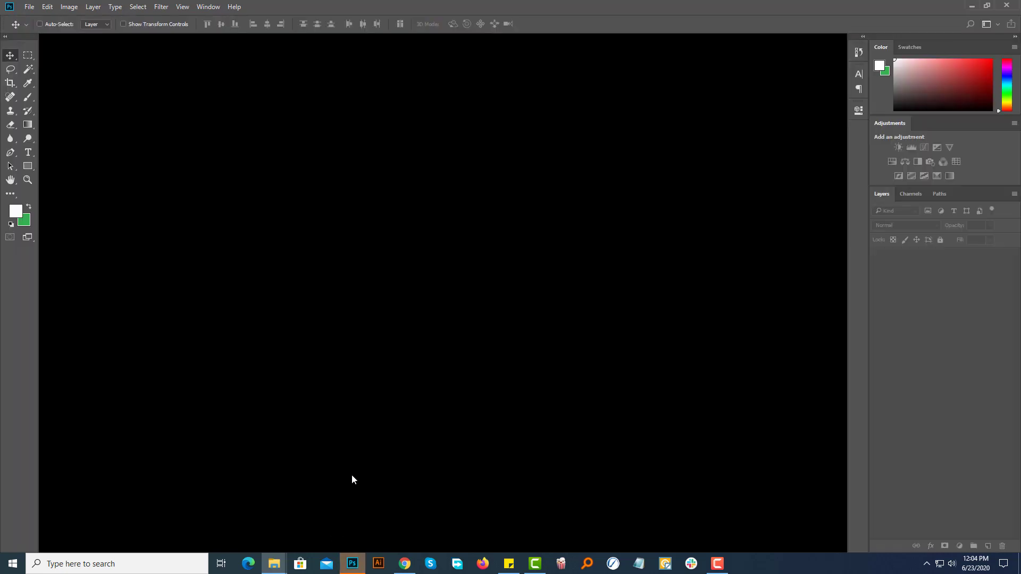
{"action": "key", "text": "alt+Tab"}
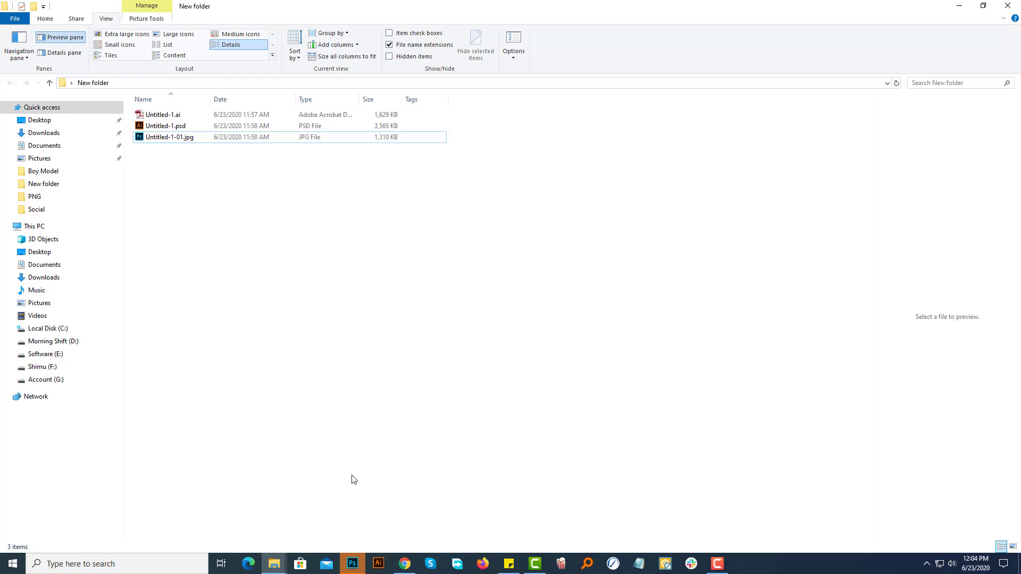
{"action": "left_click", "coordinate": [351, 569]}
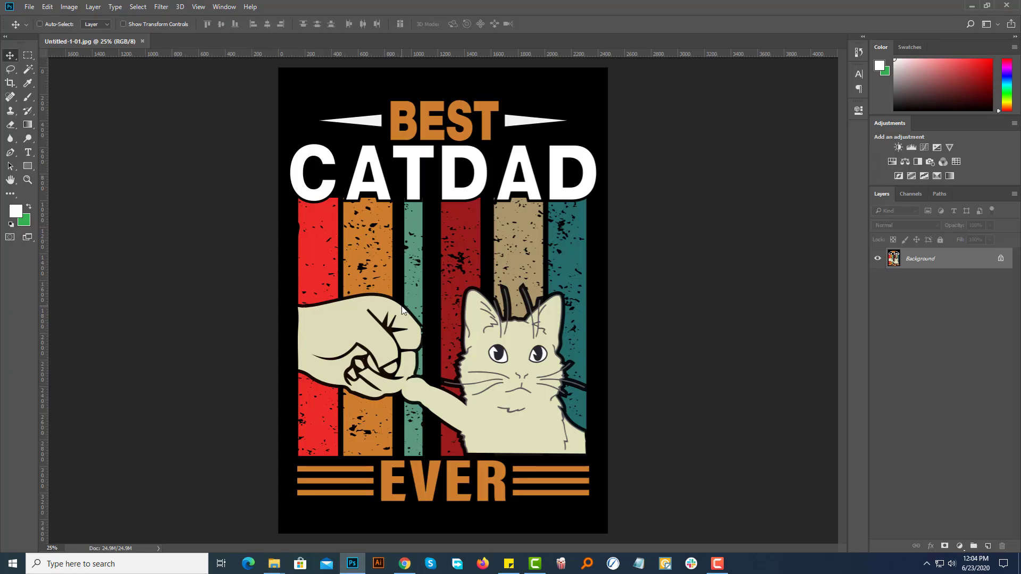
{"action": "left_click", "coordinate": [1007, 6]}
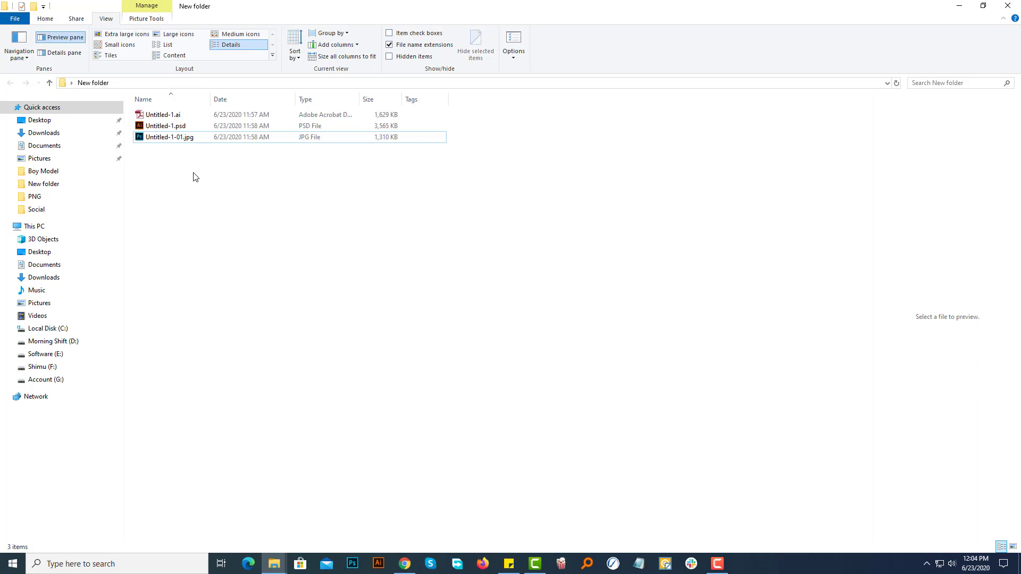
Make Adobe Illustrator CC 2018 the default app for .ai files, starting from Untitled-1.ai.
{"action": "left_click", "coordinate": [161, 116]}
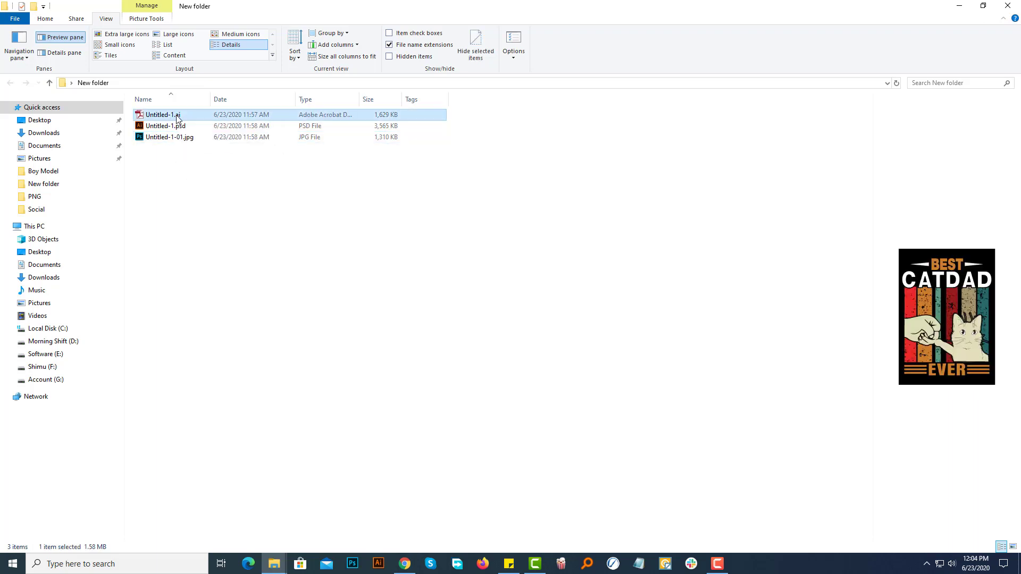
{"action": "right_click", "coordinate": [177, 116]}
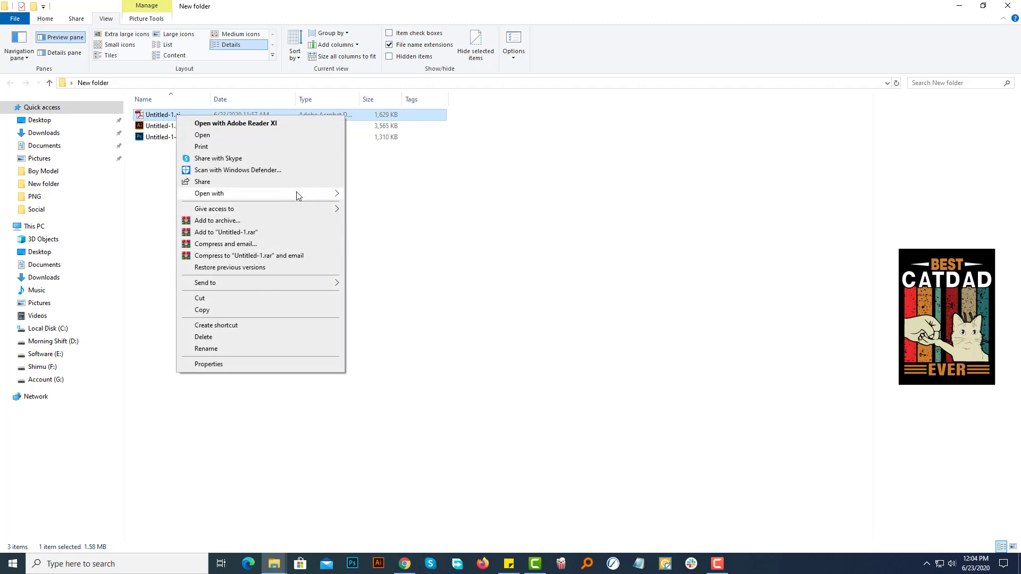
{"action": "mouse_move", "coordinate": [313, 196]}
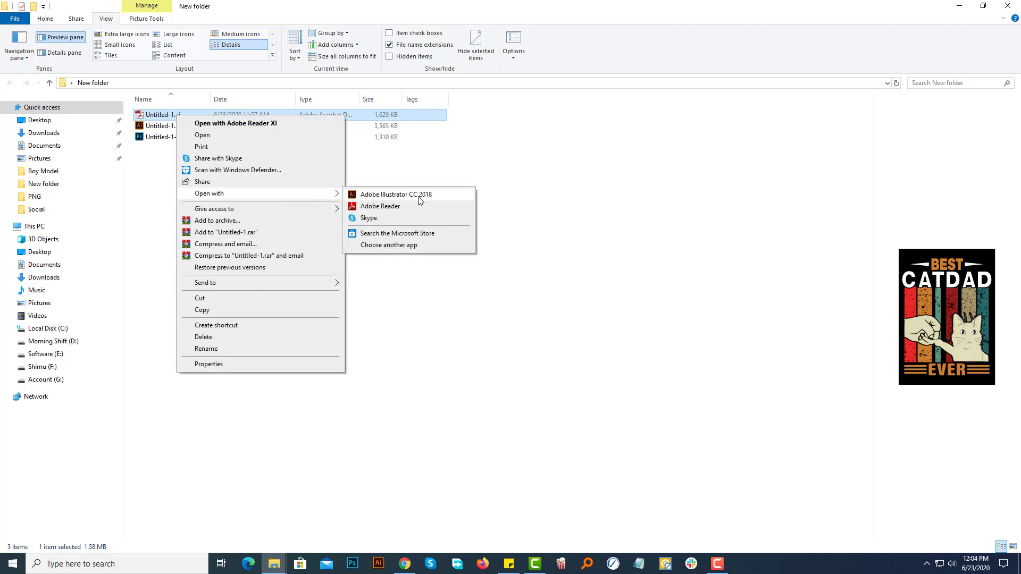
{"action": "left_click", "coordinate": [399, 247]}
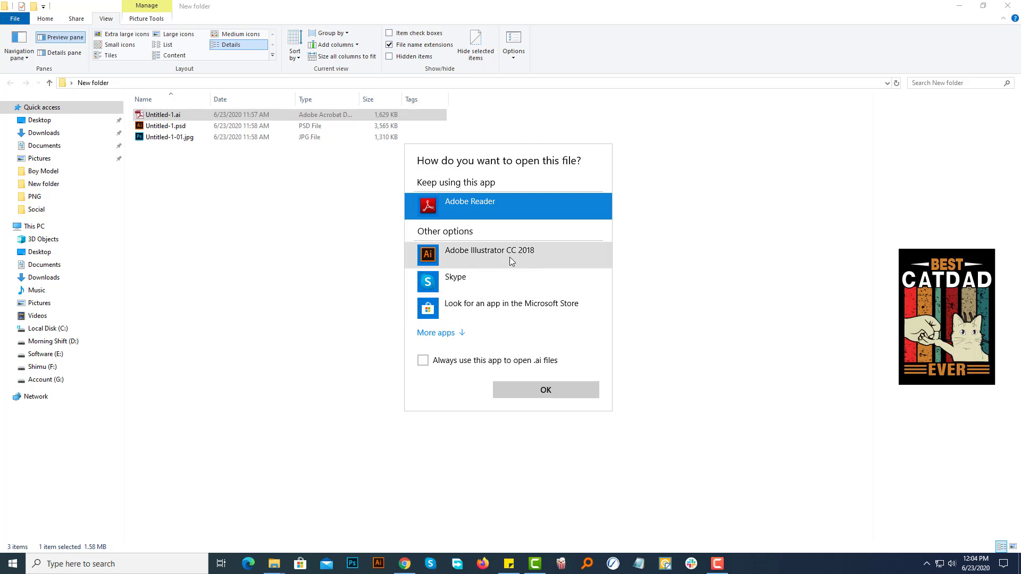
{"action": "left_click", "coordinate": [441, 333]}
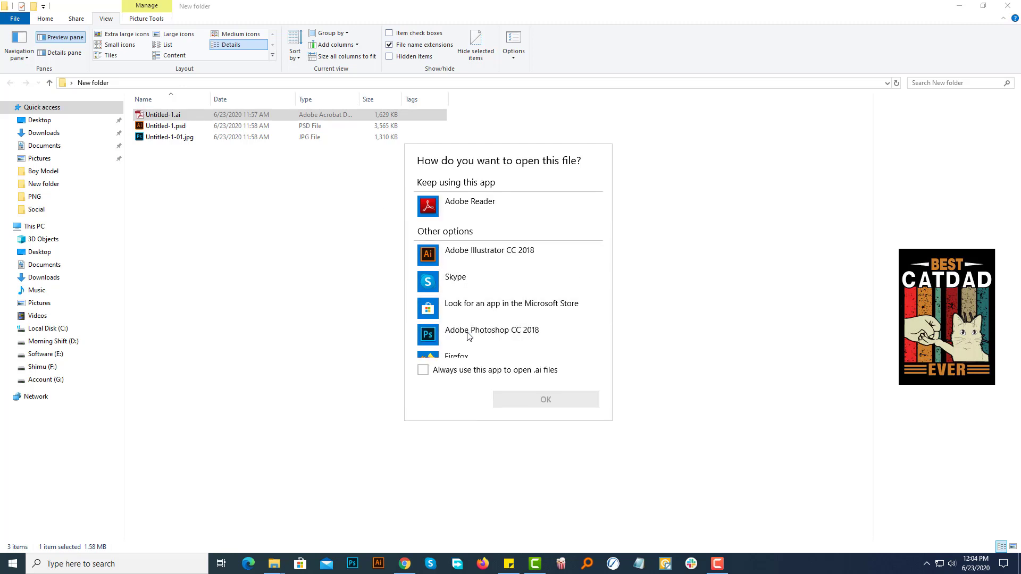
{"action": "scroll", "coordinate": [497, 306], "scroll_direction": "down", "scroll_amount": 5}
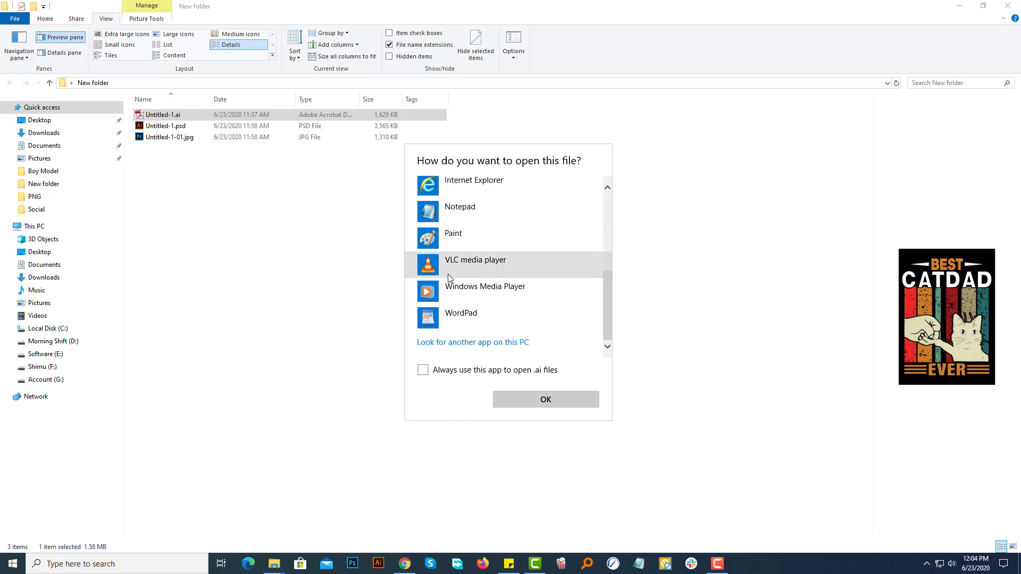
{"action": "scroll", "coordinate": [470, 277], "scroll_direction": "up", "scroll_amount": 4}
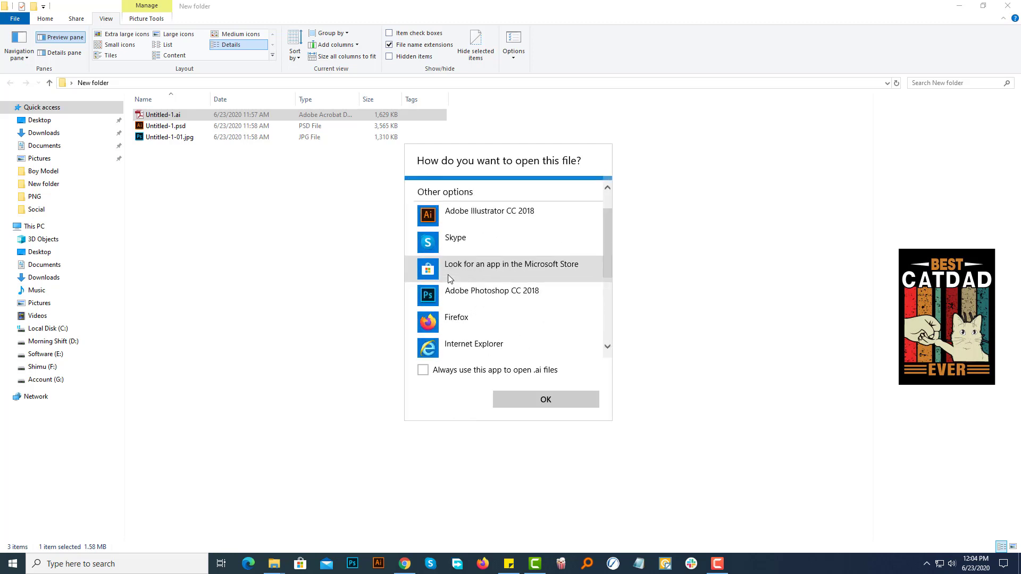
{"action": "left_click", "coordinate": [470, 220]}
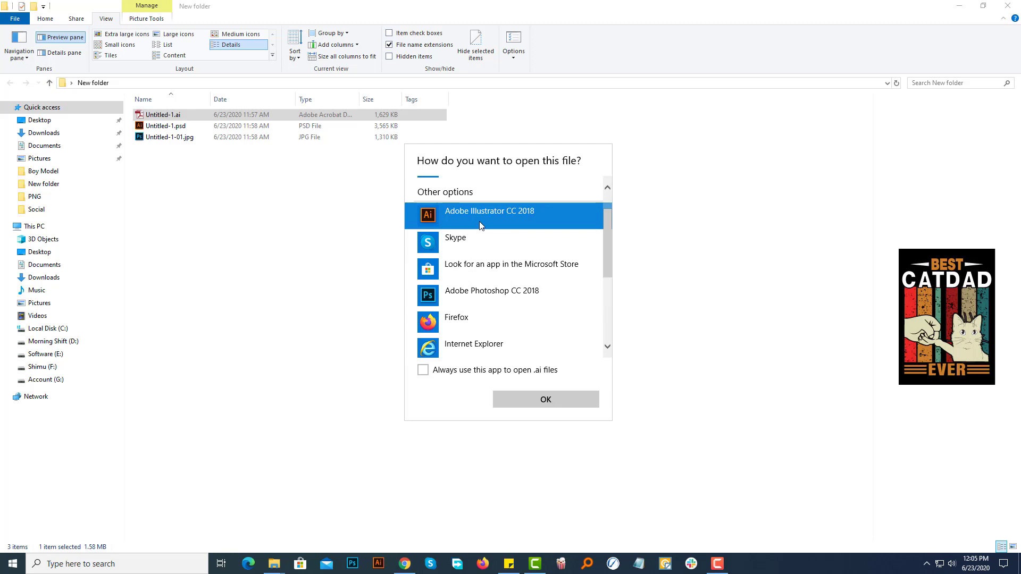
{"action": "left_click", "coordinate": [424, 374]}
{"action": "left_click", "coordinate": [568, 400]}
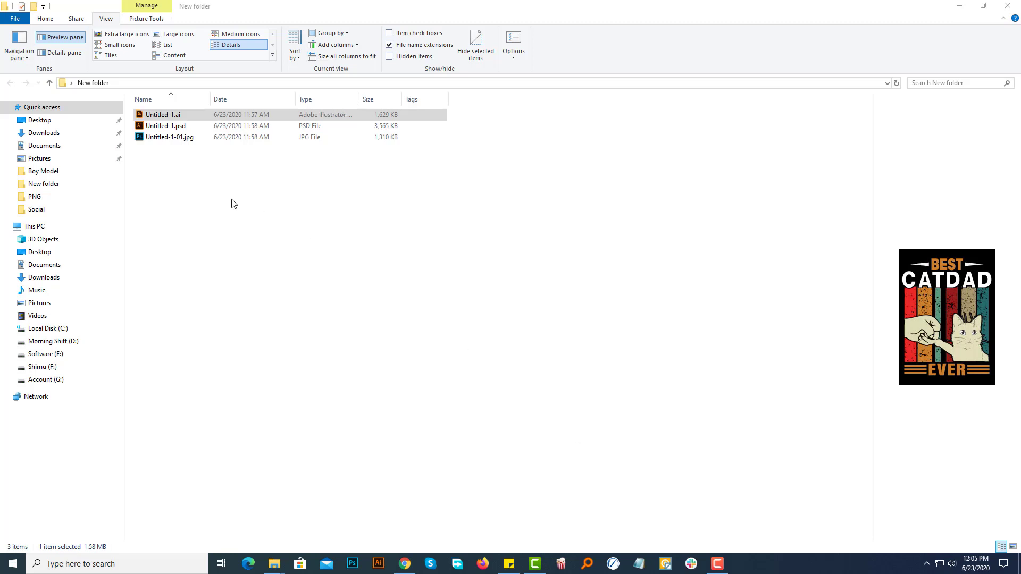
Make Adobe Photoshop CC 2018 the default app for .psd files, starting from Untitled-1.psd.
{"action": "left_click", "coordinate": [170, 129]}
{"action": "left_click", "coordinate": [198, 182]}
{"action": "left_click", "coordinate": [178, 128]}
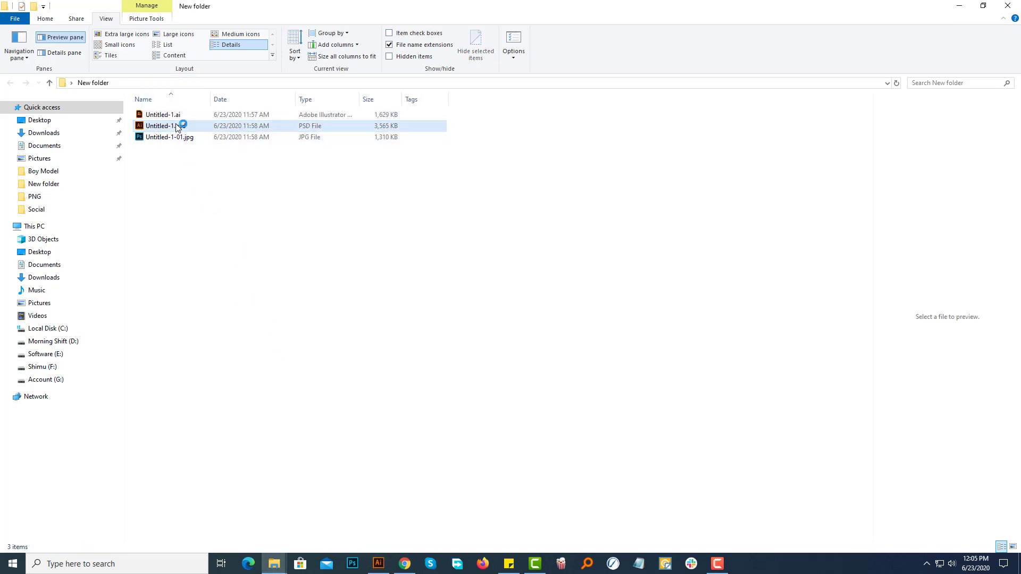
{"action": "right_click", "coordinate": [178, 127]}
{"action": "mouse_move", "coordinate": [300, 180]}
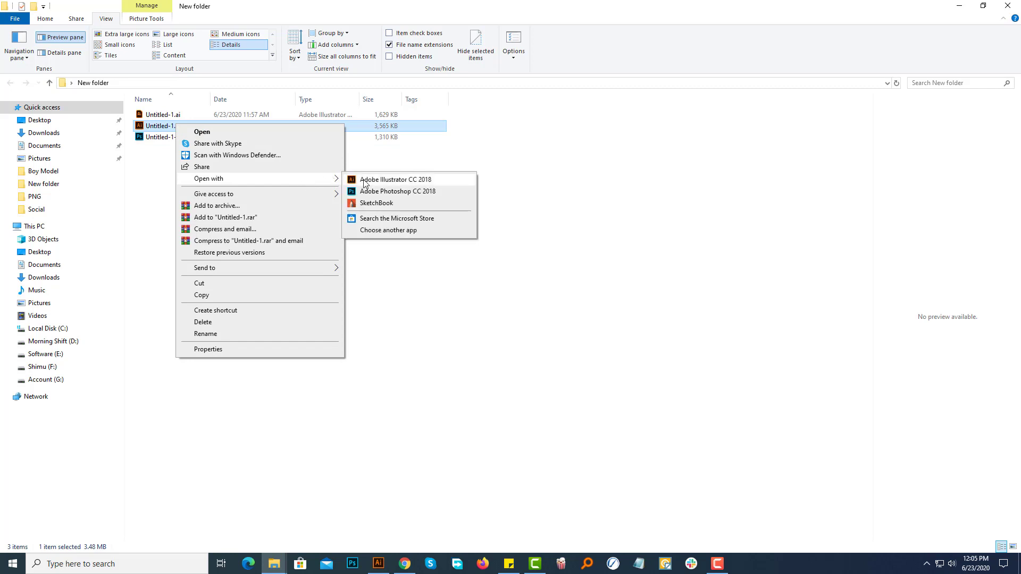
{"action": "left_click", "coordinate": [396, 231]}
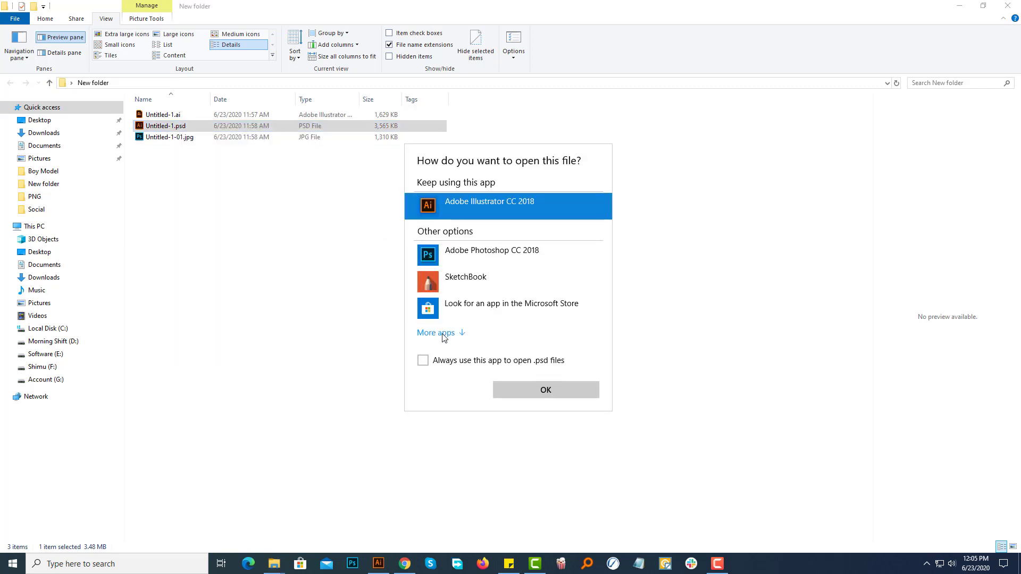
{"action": "left_click", "coordinate": [482, 258]}
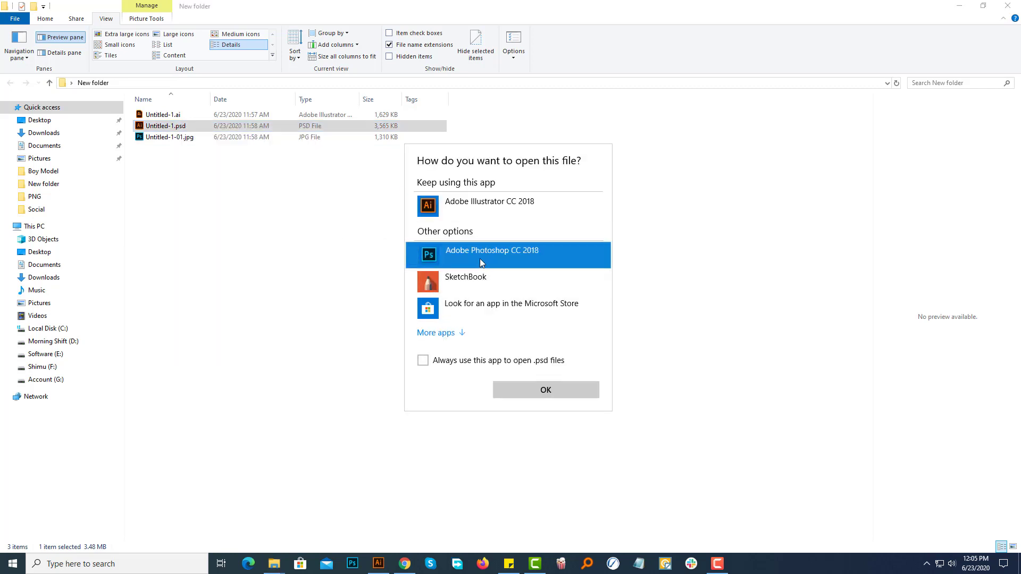
{"action": "left_click", "coordinate": [424, 362]}
{"action": "left_click", "coordinate": [544, 391]}
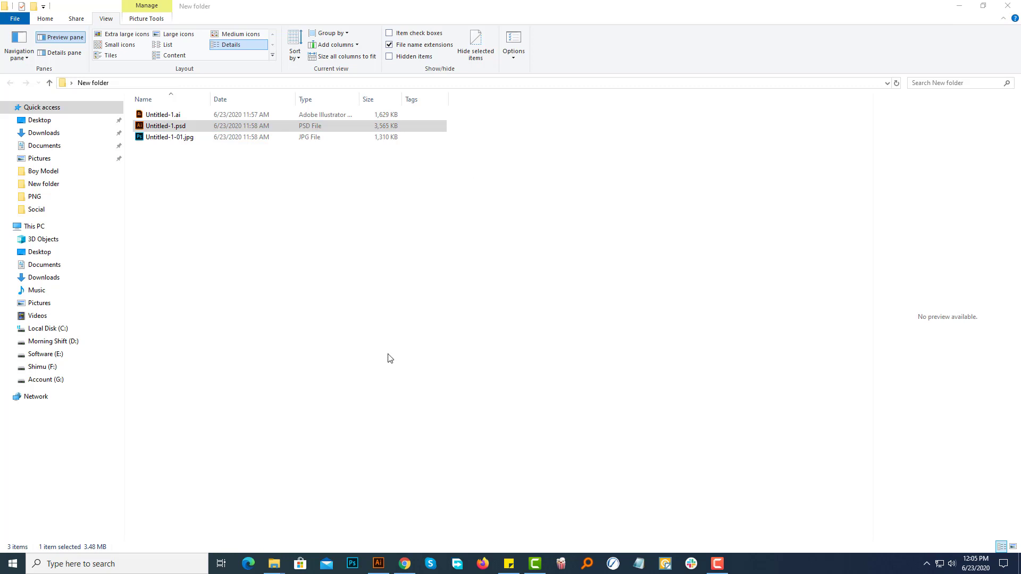
{"action": "left_click", "coordinate": [234, 218]}
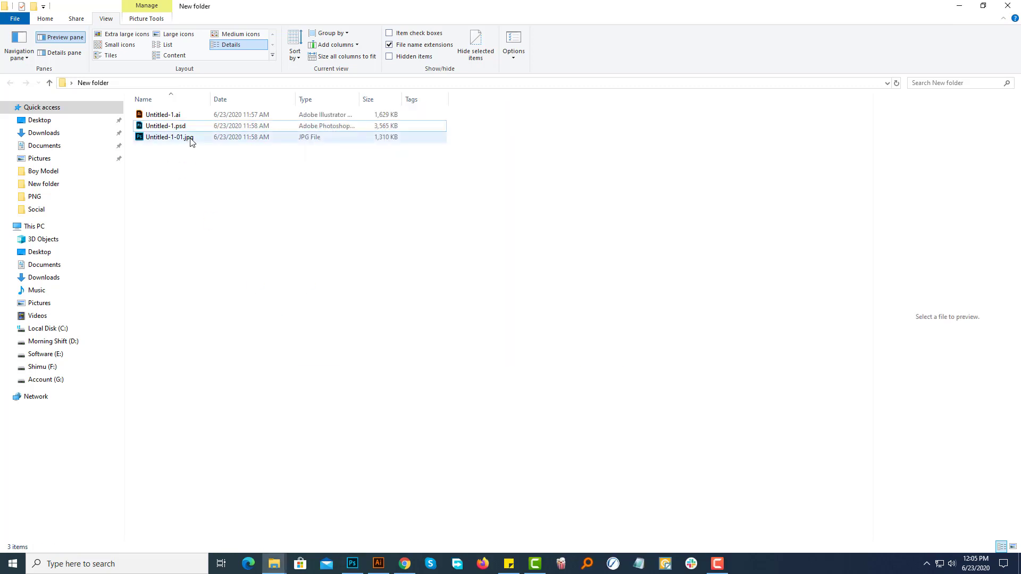
{"action": "left_click", "coordinate": [192, 140]}
{"action": "right_click", "coordinate": [191, 139]}
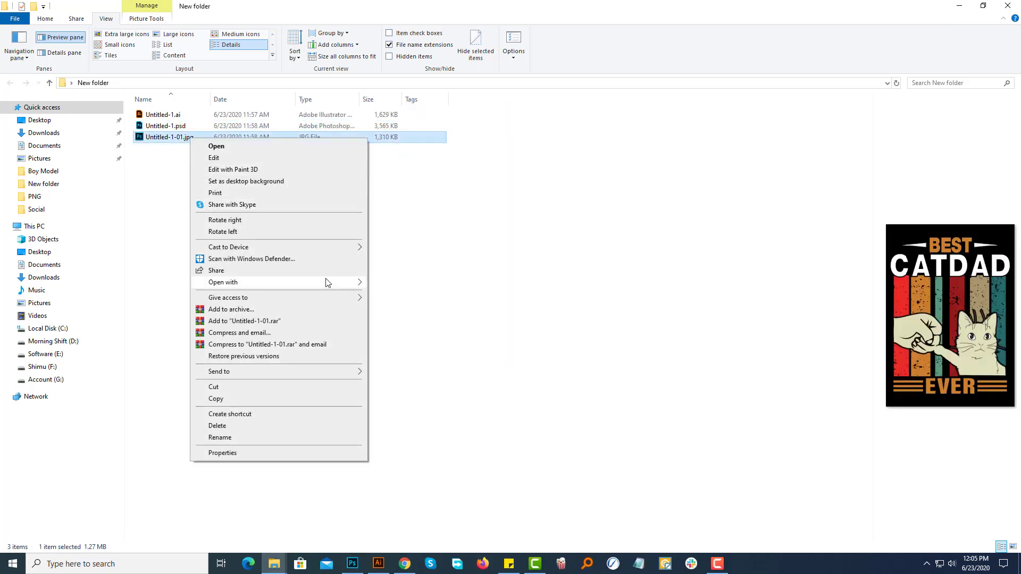
{"action": "mouse_move", "coordinate": [326, 282]}
{"action": "left_click", "coordinate": [417, 416]}
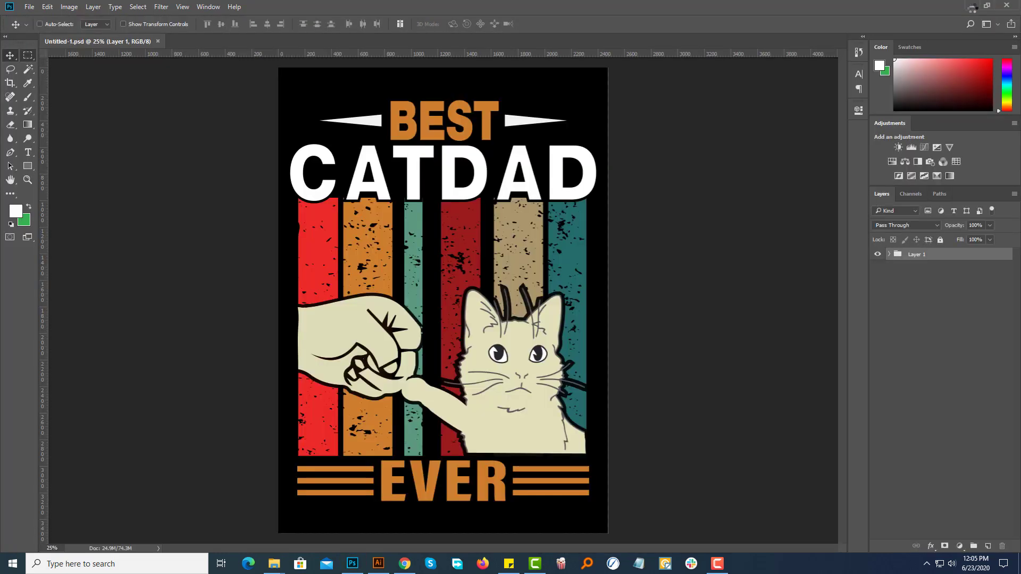
Make Photos the default app for .jpg files, starting from Untitled-1-01.jpg in the maximized folder window, and minimize the opened image.
{"action": "left_click", "coordinate": [972, 6]}
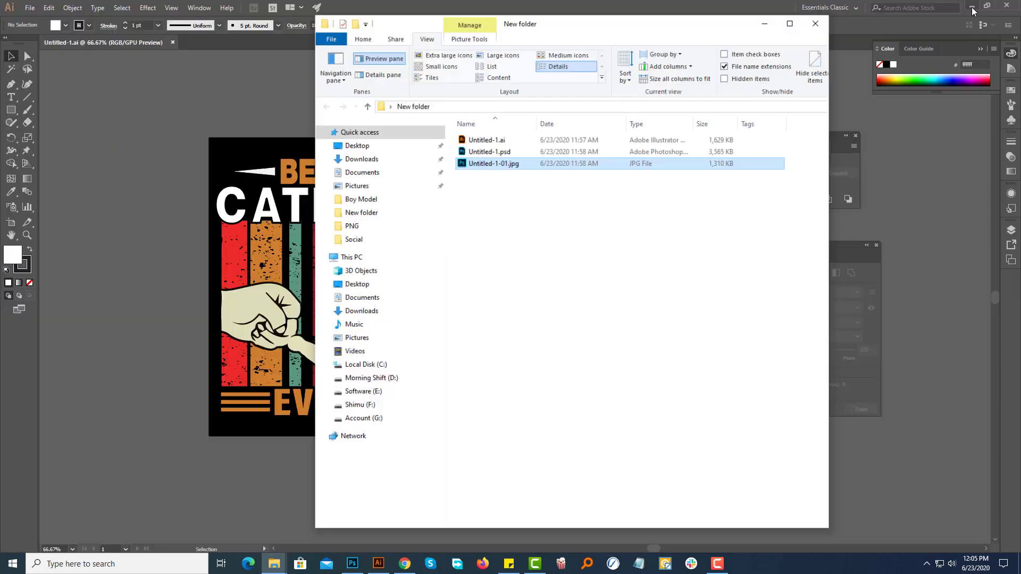
{"action": "key", "text": "super+Up"}
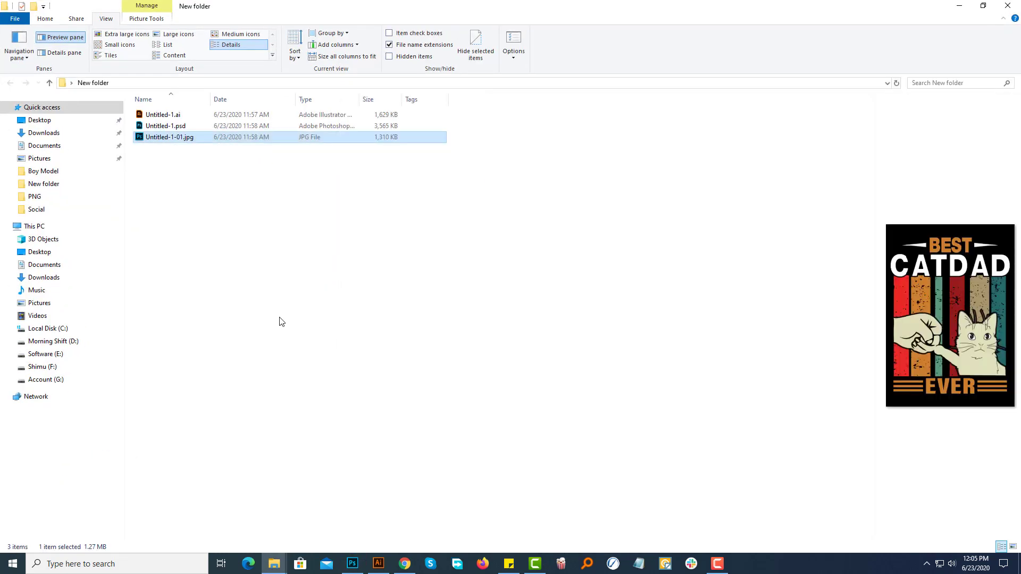
{"action": "left_click", "coordinate": [282, 321]}
{"action": "left_click", "coordinate": [165, 138]}
{"action": "right_click", "coordinate": [165, 139]}
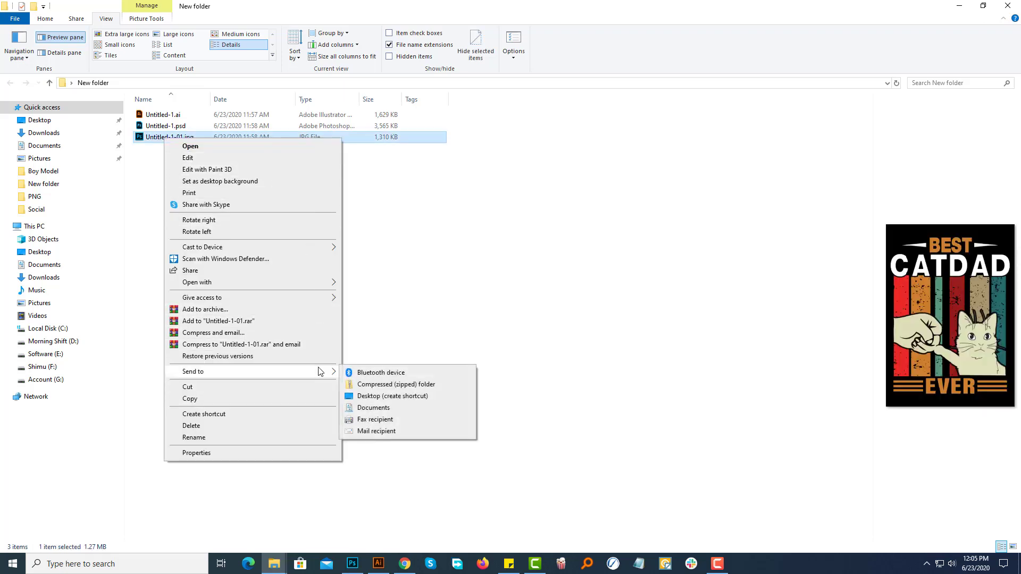
{"action": "mouse_move", "coordinate": [314, 287]}
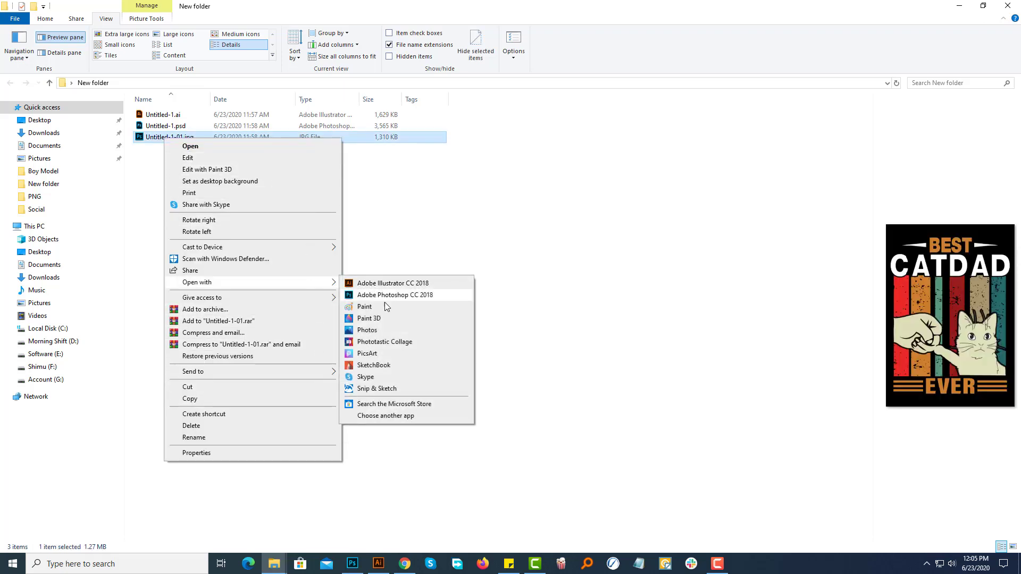
{"action": "left_click", "coordinate": [385, 416]}
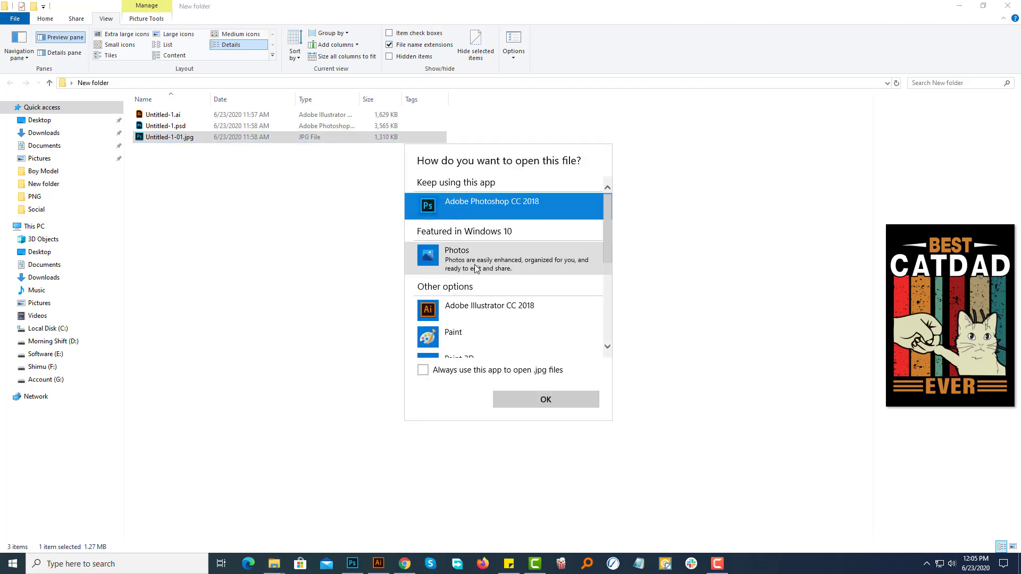
{"action": "left_click", "coordinate": [481, 265]}
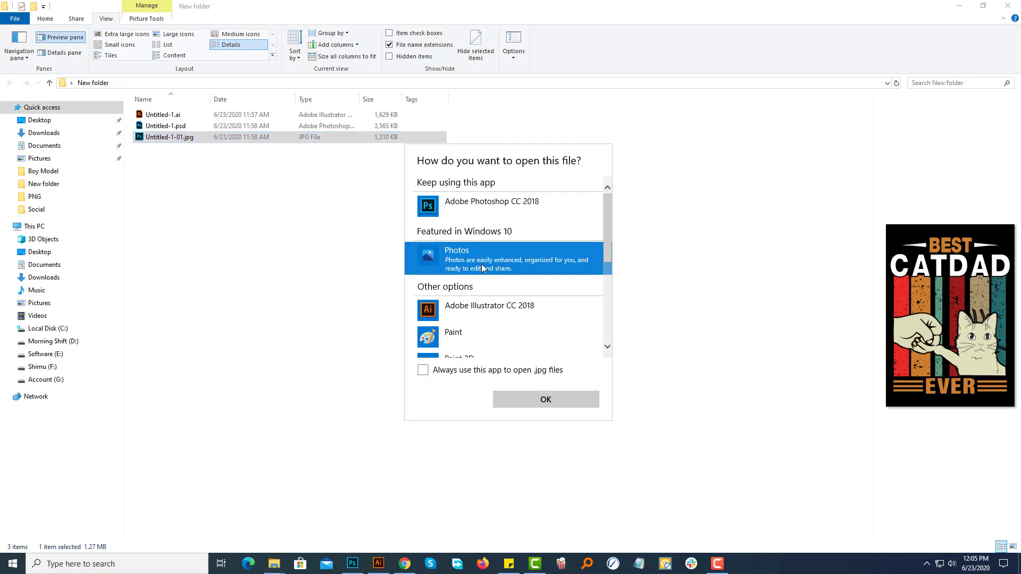
{"action": "left_click", "coordinate": [422, 370]}
{"action": "left_click", "coordinate": [523, 399]}
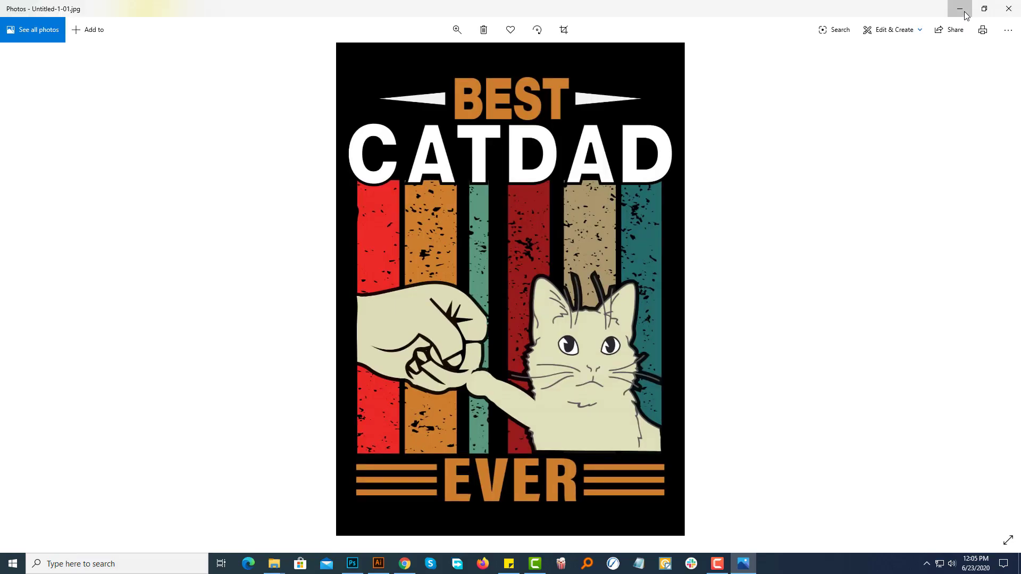
{"action": "left_click", "coordinate": [960, 8]}
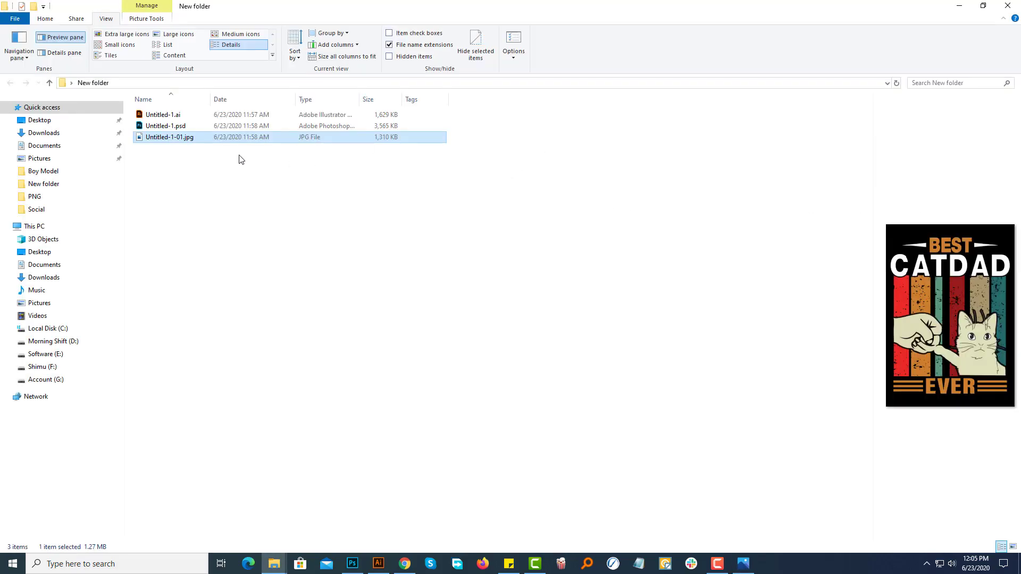
Refresh the folder and display its files as large icons.
{"action": "right_click", "coordinate": [271, 228]}
{"action": "key", "text": "Escape"}
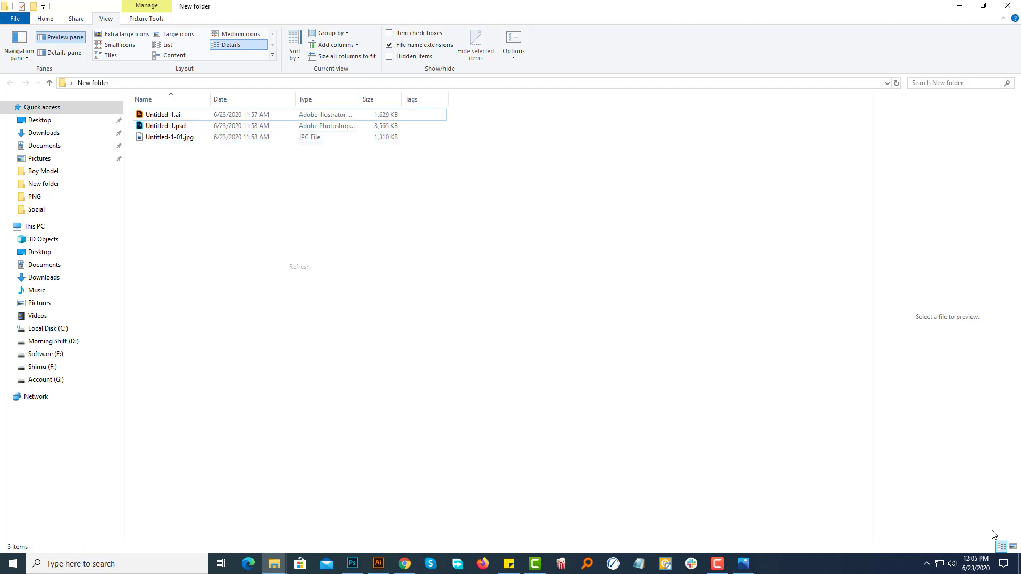
{"action": "key", "text": "ctrl+shift+2"}
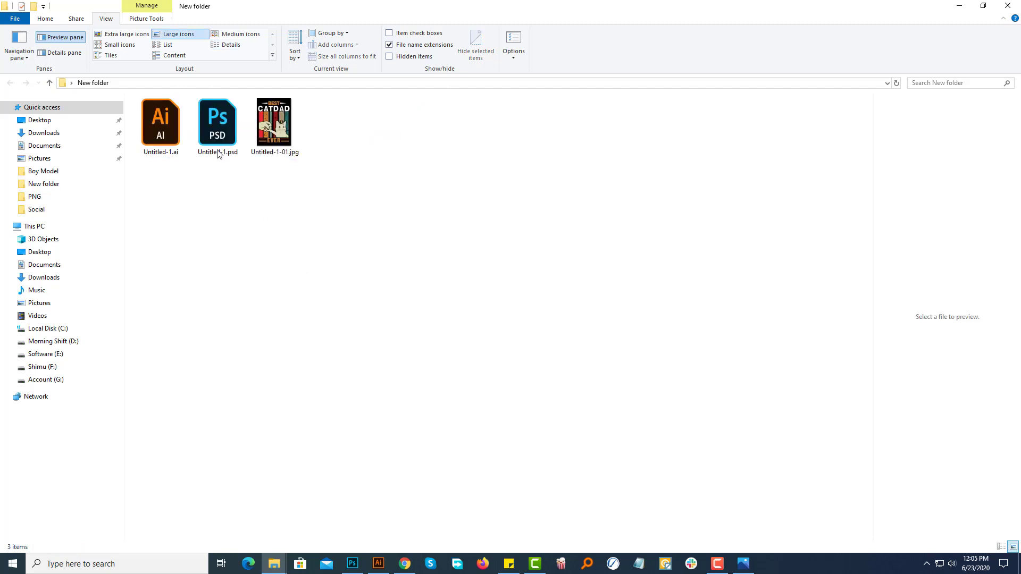
{"action": "left_click", "coordinate": [262, 220]}
Expand the list of apps for opening Untitled-1-01.jpg and look for another app on this PC in an enlarged file browser.
{"action": "left_click", "coordinate": [282, 131]}
{"action": "right_click", "coordinate": [283, 131]}
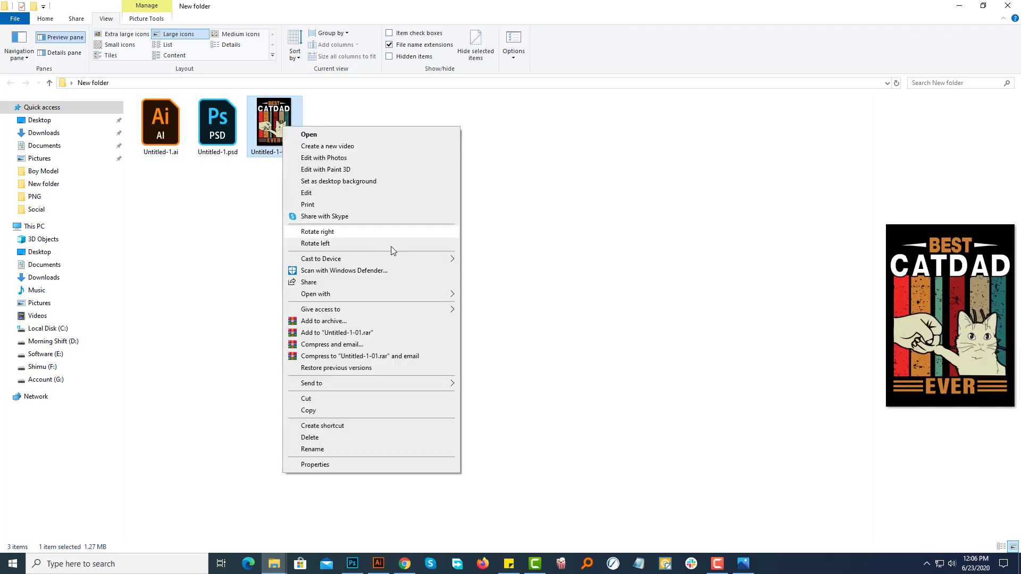
{"action": "mouse_move", "coordinate": [452, 297]}
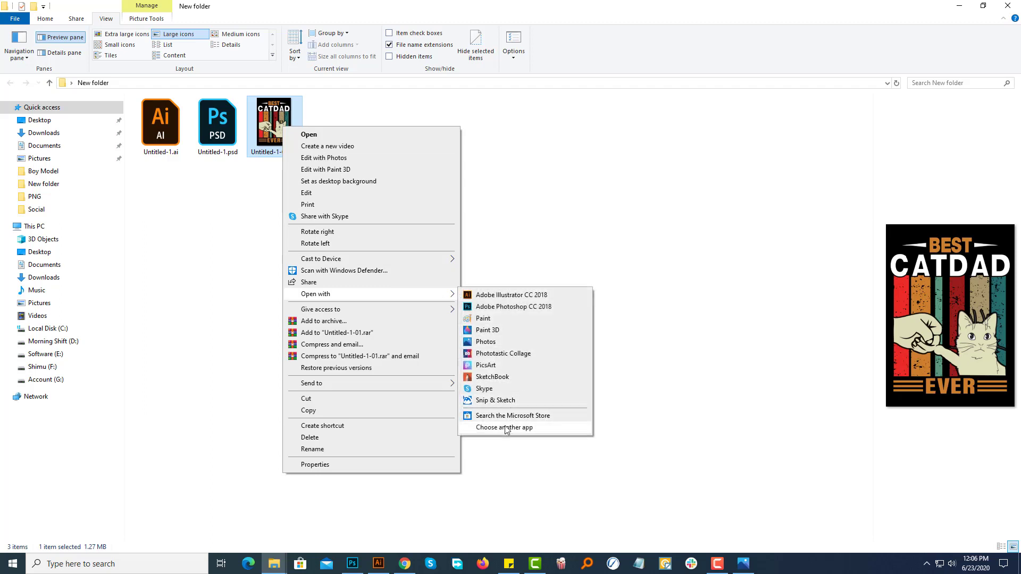
{"action": "left_click", "coordinate": [524, 430]}
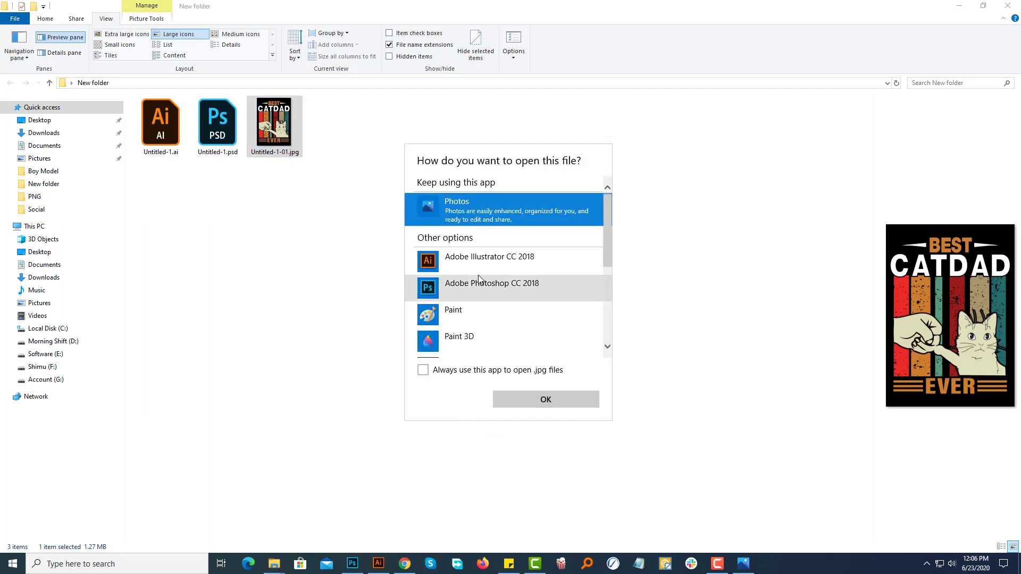
{"action": "scroll", "coordinate": [492, 311], "scroll_direction": "down", "scroll_amount": 3}
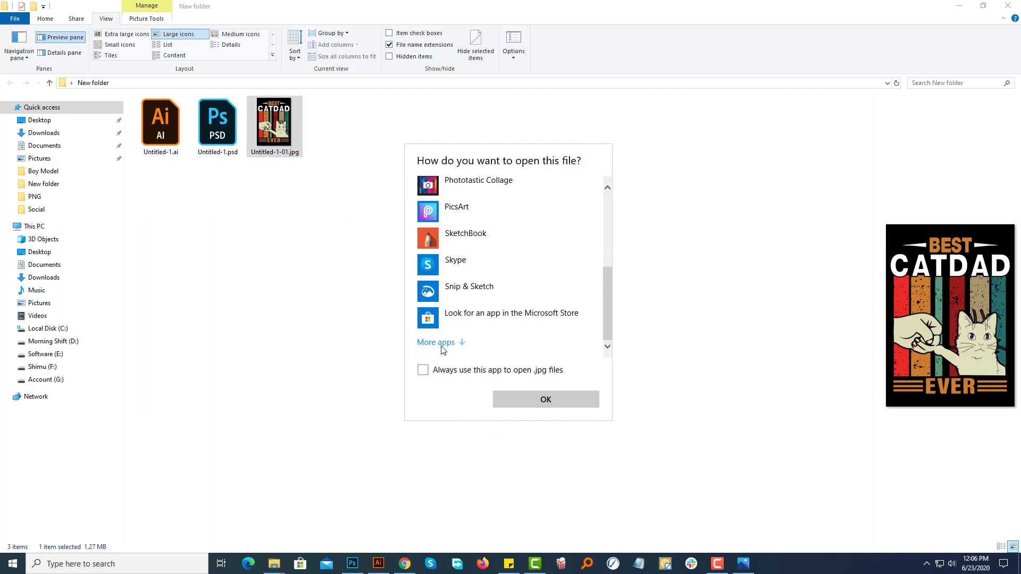
{"action": "left_click", "coordinate": [442, 346]}
{"action": "scroll", "coordinate": [513, 296], "scroll_direction": "down", "scroll_amount": 8}
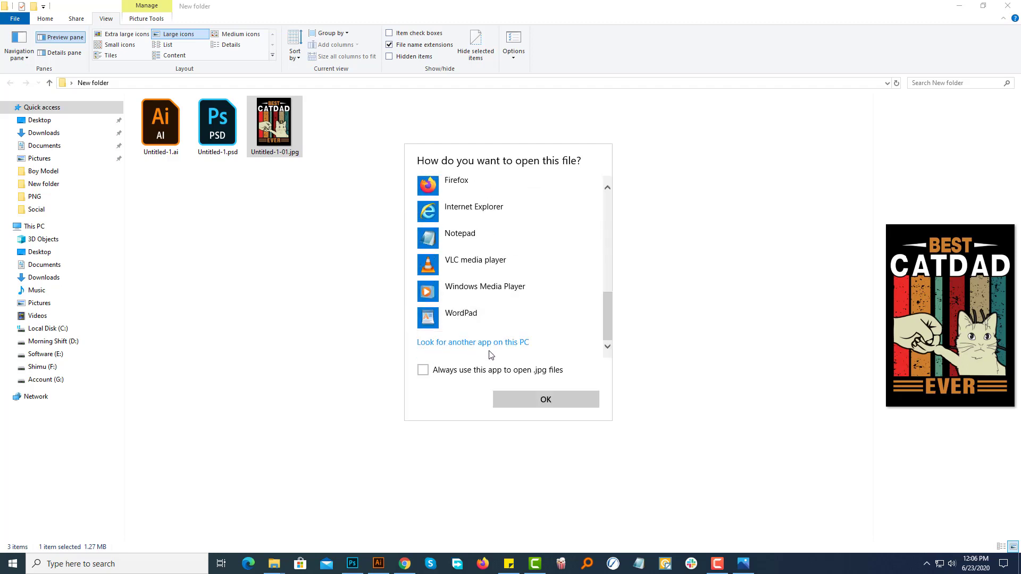
{"action": "left_click", "coordinate": [508, 344]}
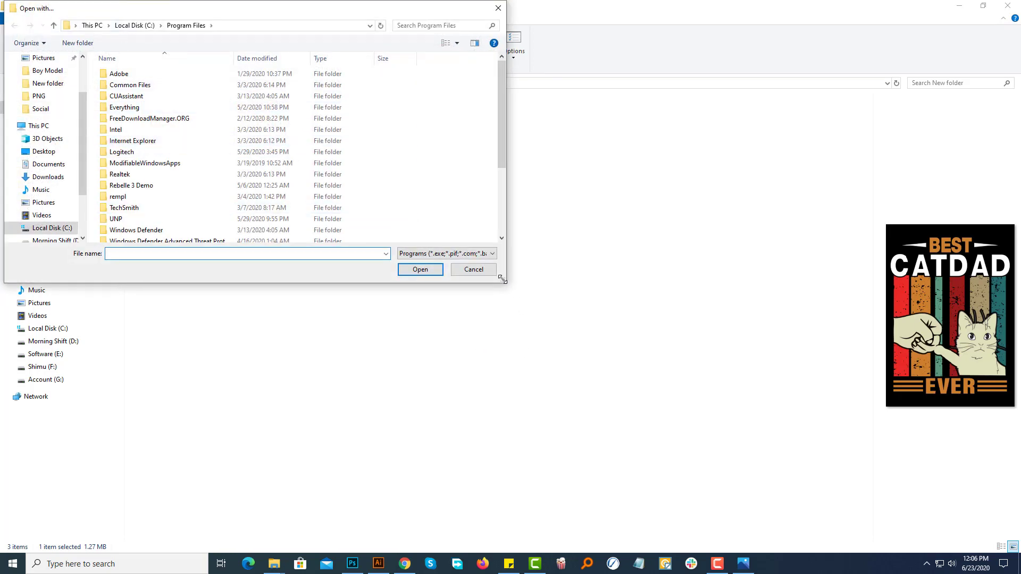
{"action": "left_click_drag", "start_coordinate": [502, 279], "coordinate": [610, 474]}
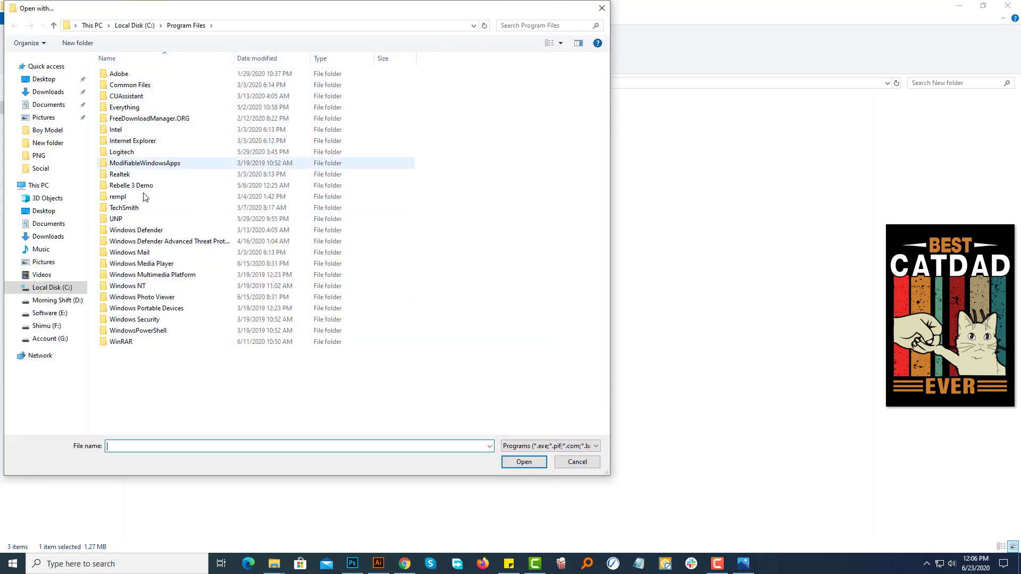
Locate Photoshop.exe in the Adobe Photoshop CC 2018 folder under Program Files.
{"action": "double_click", "coordinate": [134, 76]}
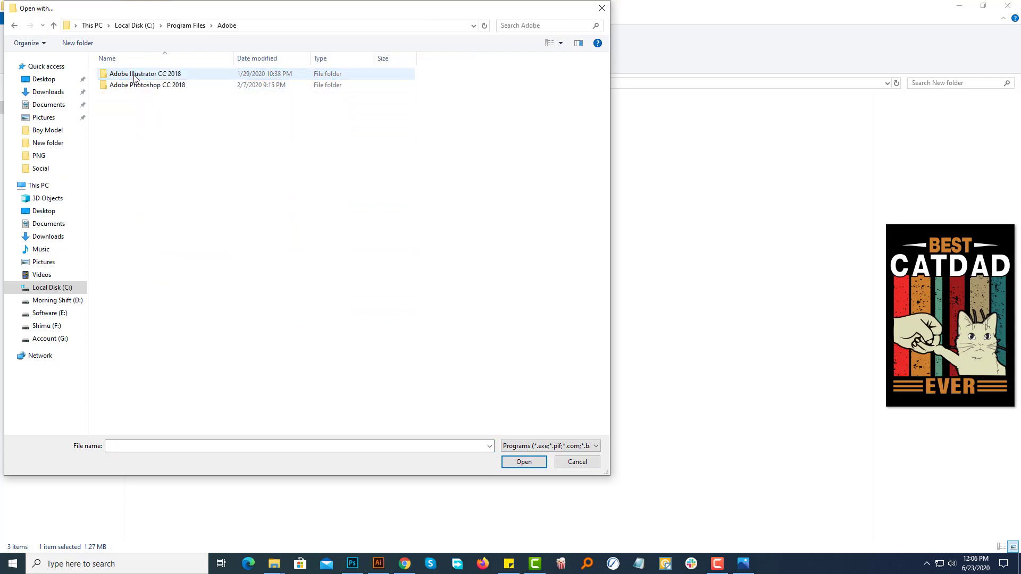
{"action": "left_click", "coordinate": [147, 86]}
{"action": "double_click", "coordinate": [145, 87]}
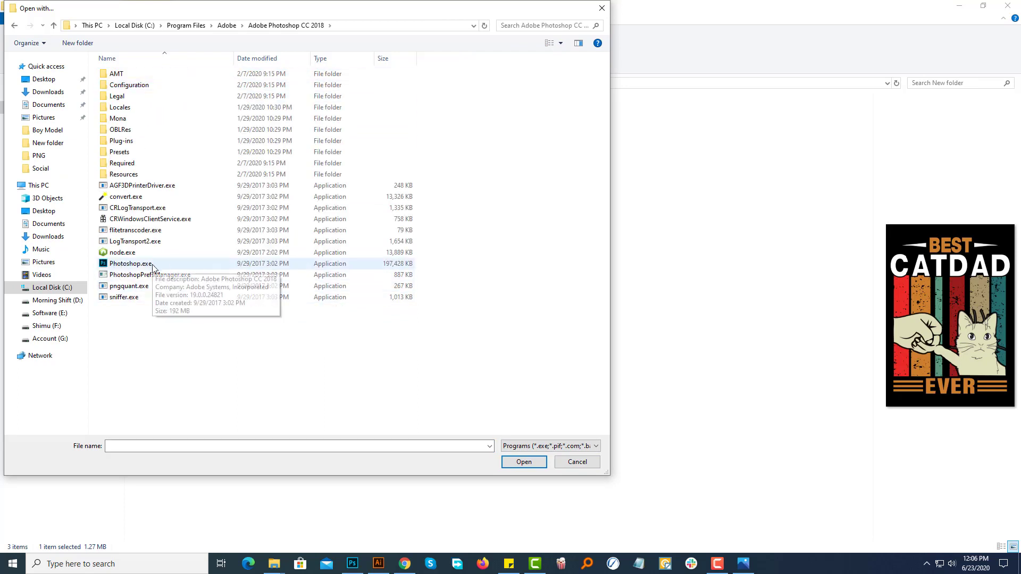
Locate Illustrator.exe in the Adobe Illustrator CC 2018 folder, under Support Files, Contents, Windows.
{"action": "left_click", "coordinate": [15, 25]}
{"action": "double_click", "coordinate": [160, 76]}
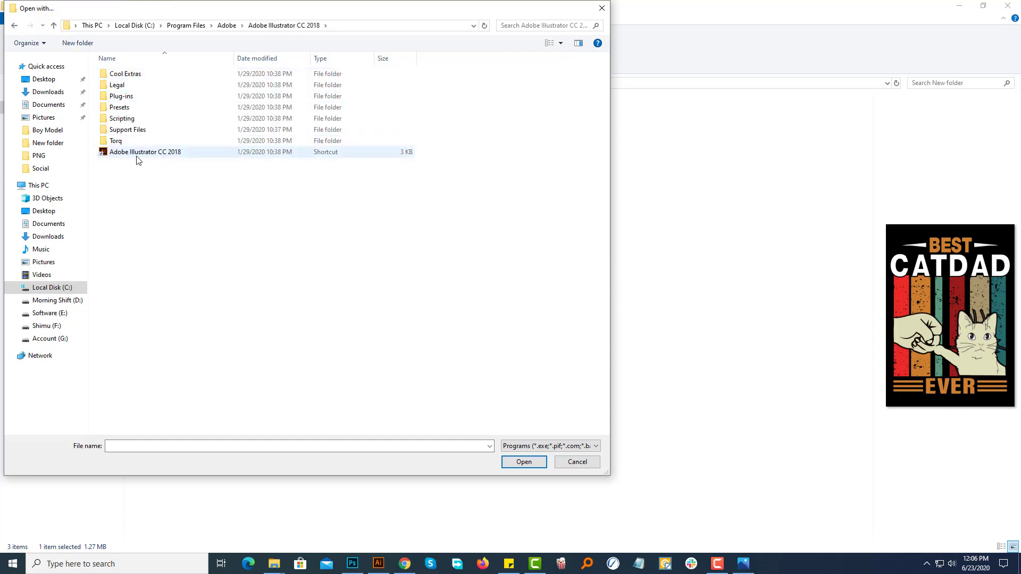
{"action": "double_click", "coordinate": [151, 130]}
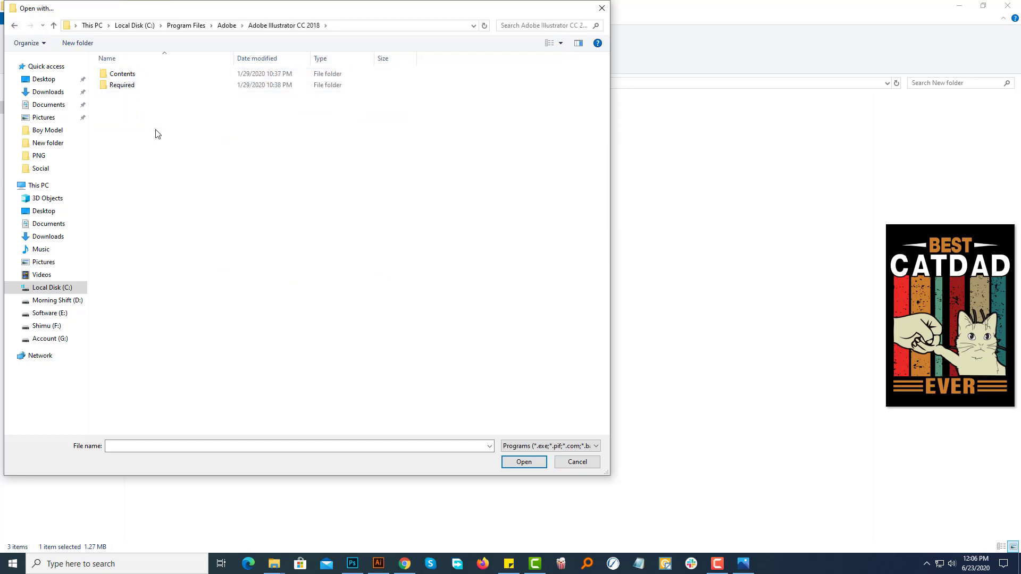
{"action": "double_click", "coordinate": [112, 86]}
{"action": "left_click", "coordinate": [14, 25]}
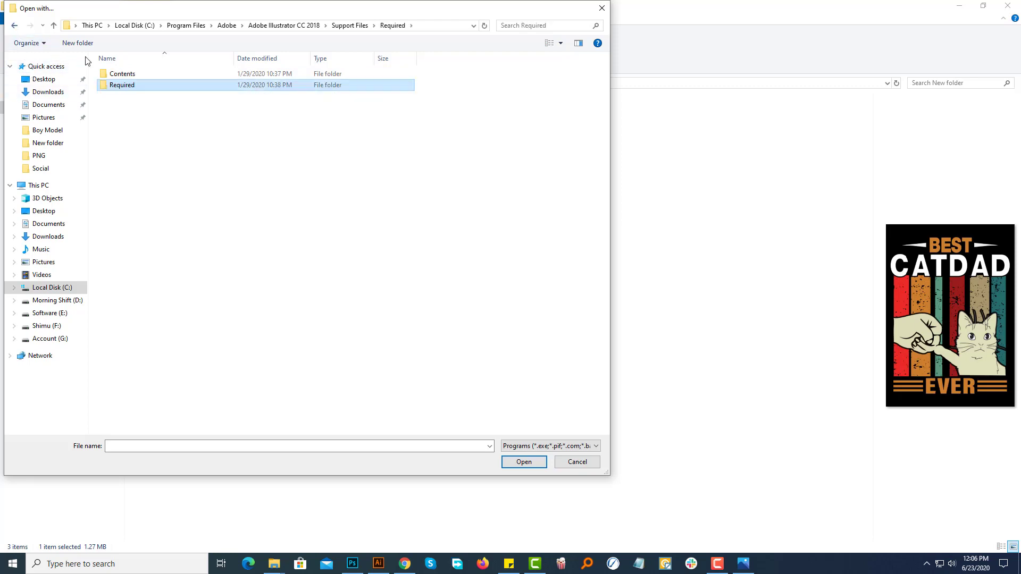
{"action": "double_click", "coordinate": [137, 75]}
{"action": "double_click", "coordinate": [148, 79]}
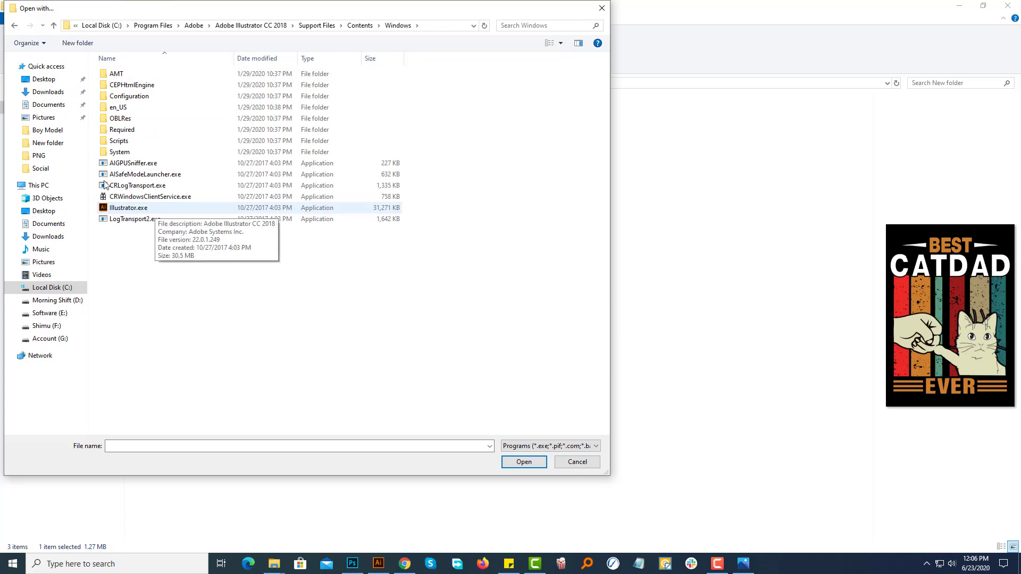
Return to Program Files and locate CamtasiaStudio.exe in the TechSmith Camtasia 2018 folder.
{"action": "left_click", "coordinate": [15, 26]}
{"action": "left_click", "coordinate": [15, 26]}
{"action": "left_click", "coordinate": [15, 25]}
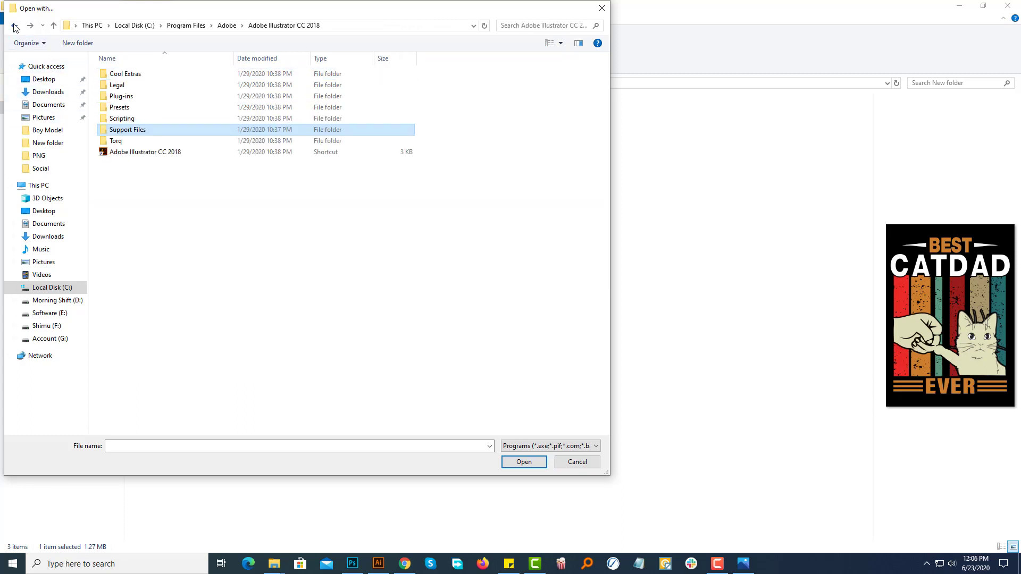
{"action": "left_click", "coordinate": [14, 26]}
{"action": "left_click", "coordinate": [15, 26]}
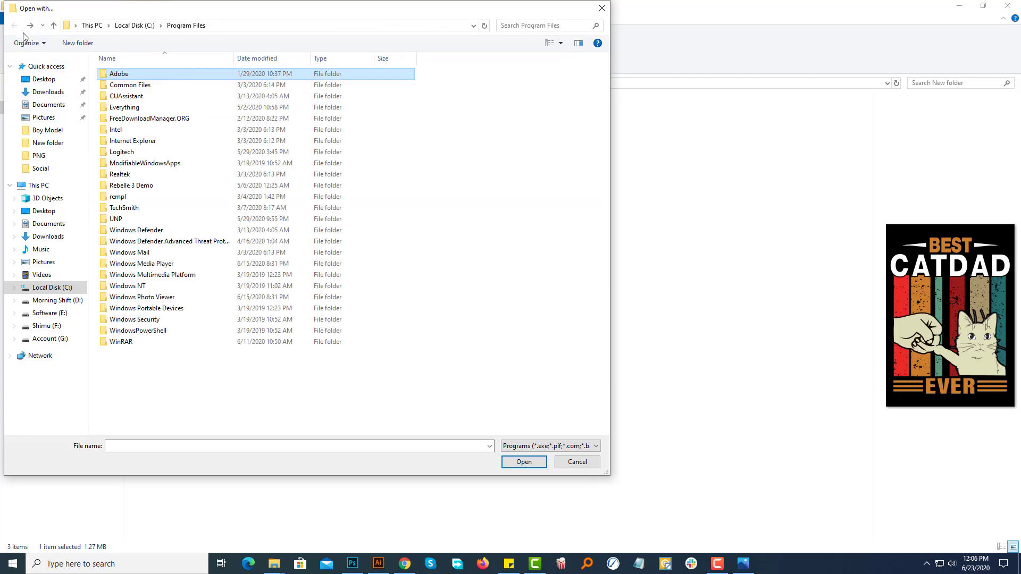
{"action": "double_click", "coordinate": [142, 211]}
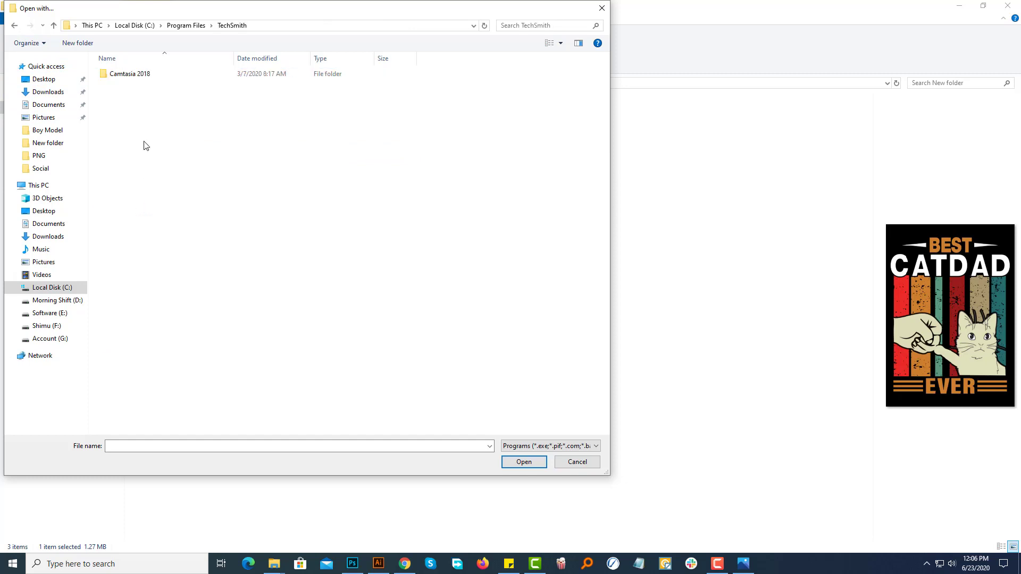
{"action": "double_click", "coordinate": [140, 75]}
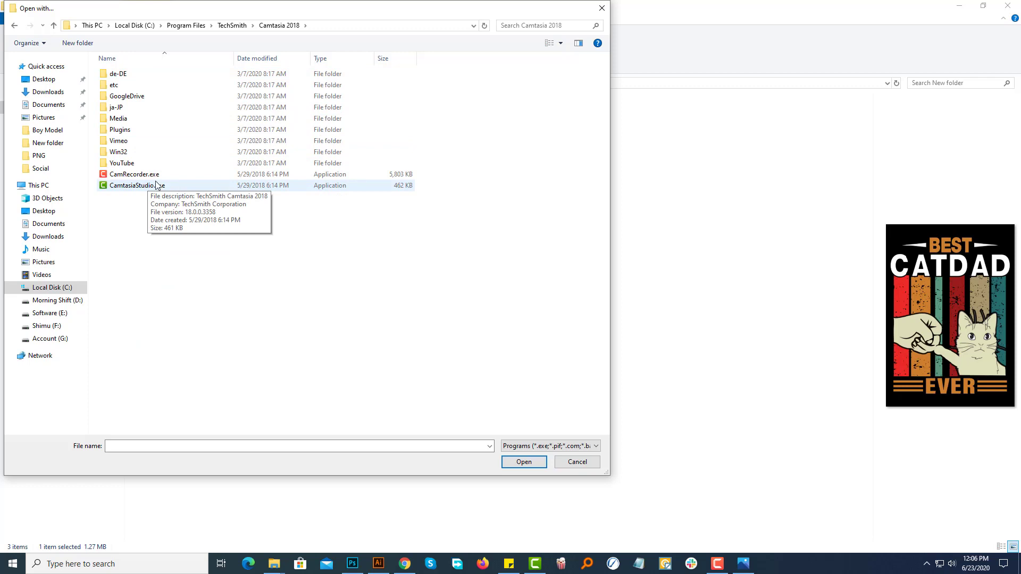
Check the Windows Photo Viewer program folder, cancel choosing another app, and refresh the folder with the design files.
{"action": "left_click", "coordinate": [15, 27]}
{"action": "left_click", "coordinate": [15, 27]}
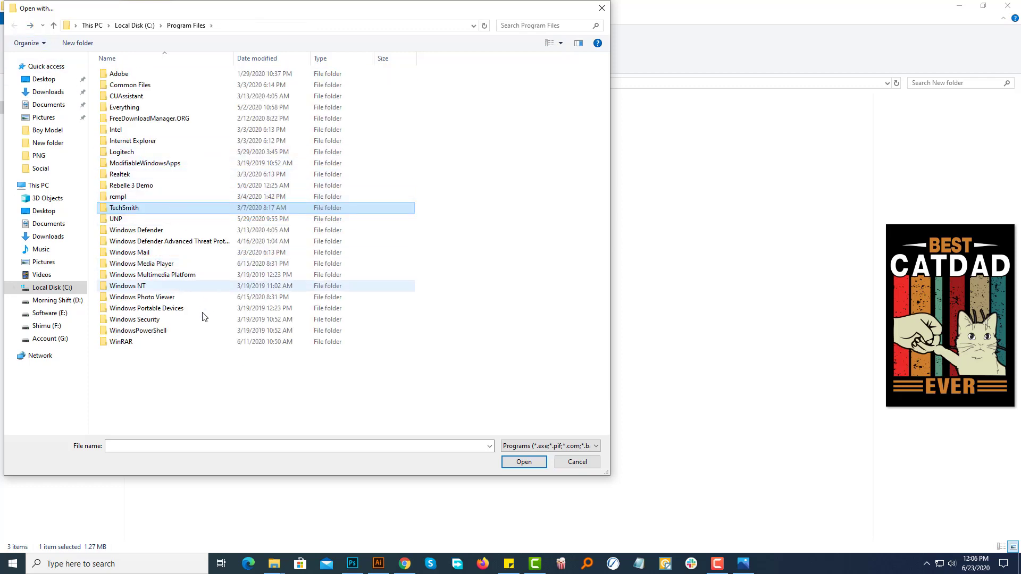
{"action": "double_click", "coordinate": [160, 298]}
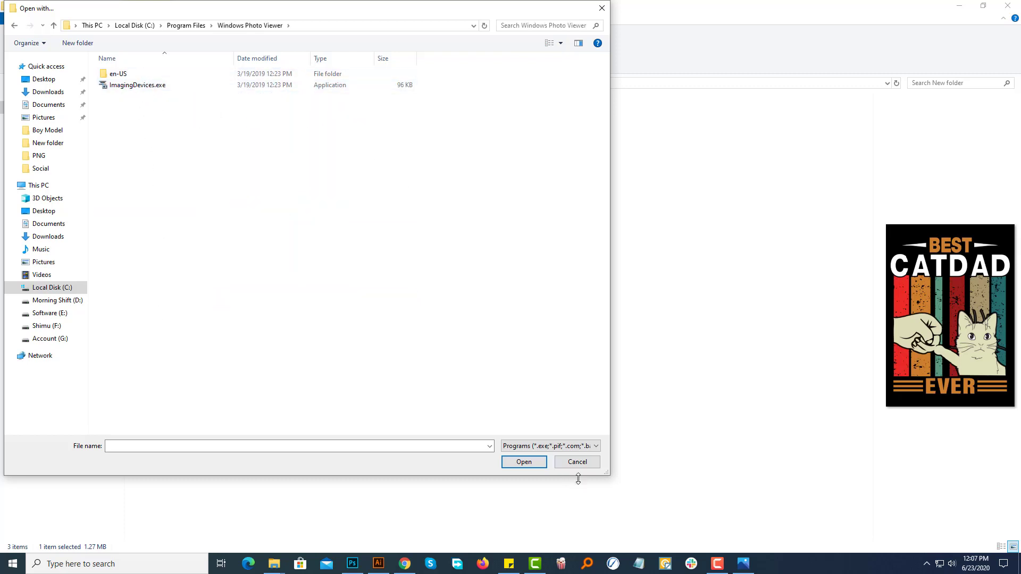
{"action": "left_click", "coordinate": [577, 462]}
{"action": "right_click", "coordinate": [386, 191]}
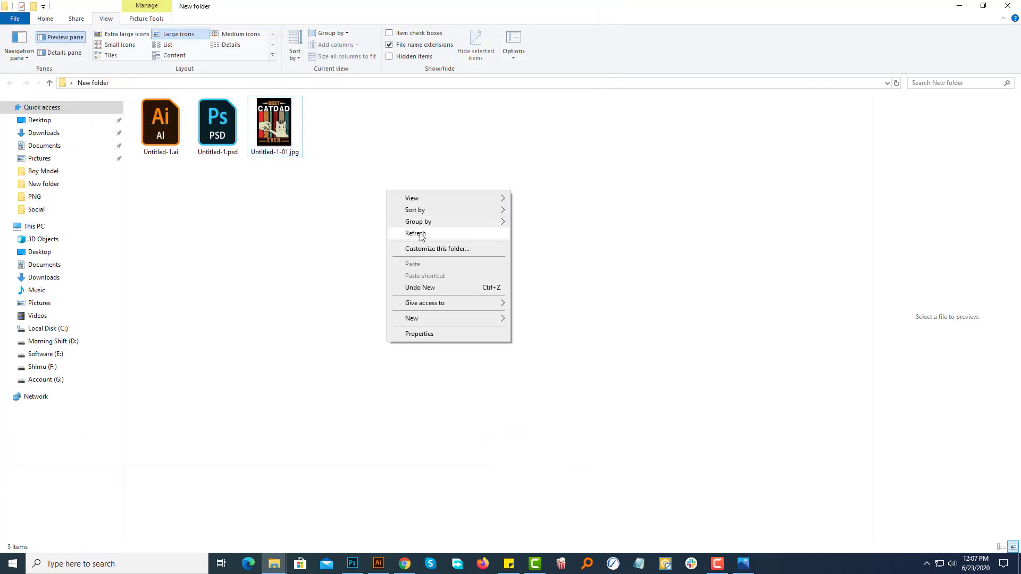
{"action": "left_click", "coordinate": [411, 230]}
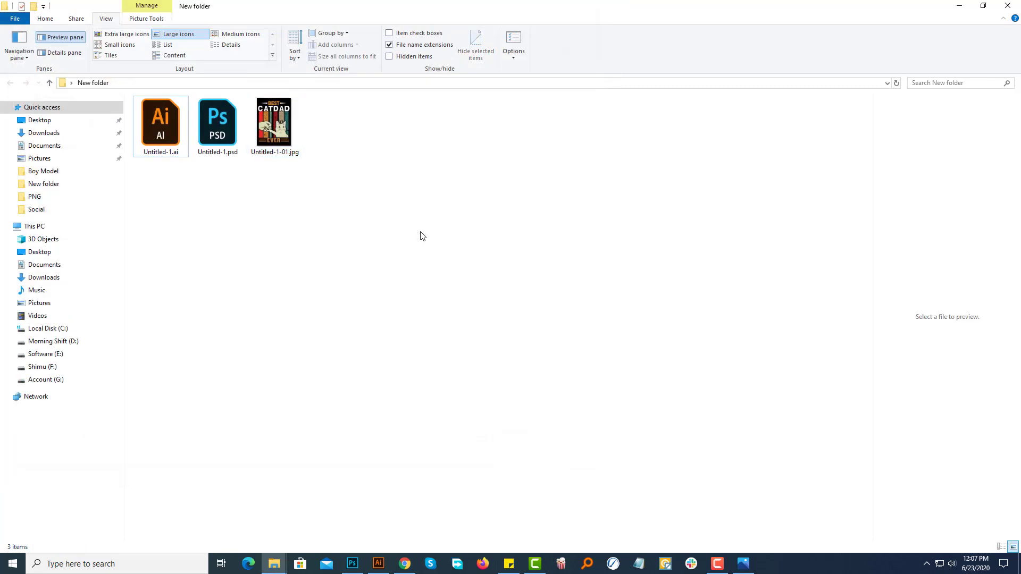